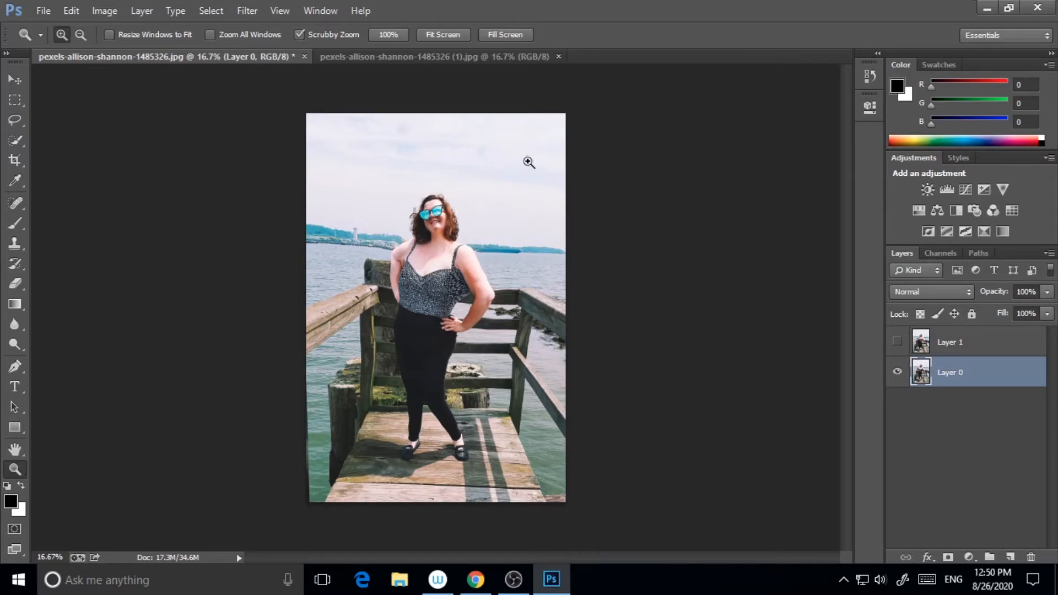
Toggle the top layer's visibility repeatedly to compare the retouched photo with the original
left_click(898, 343)
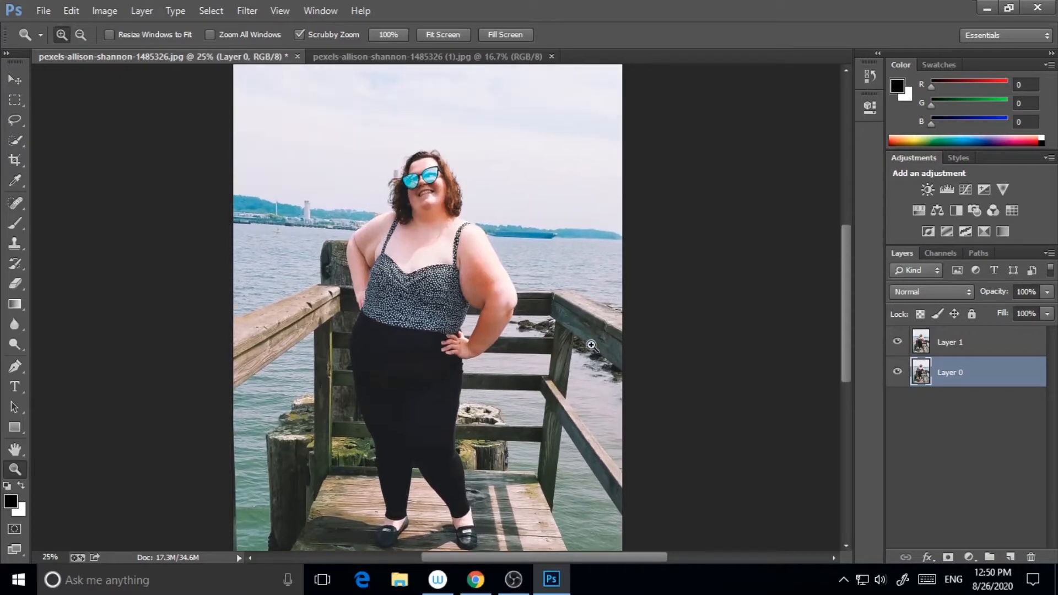
left_click(898, 343)
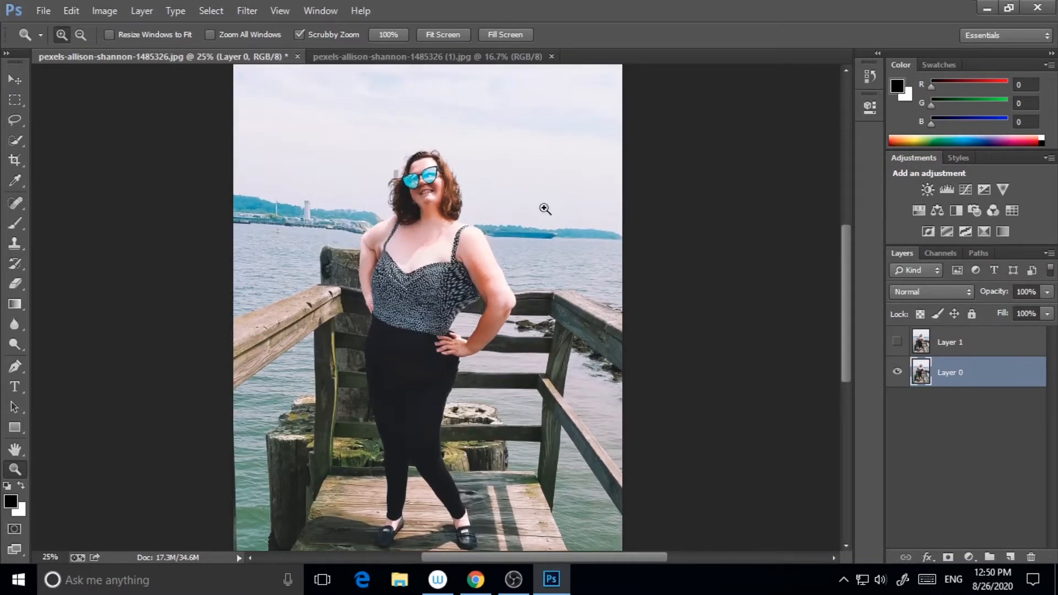
left_click(897, 343)
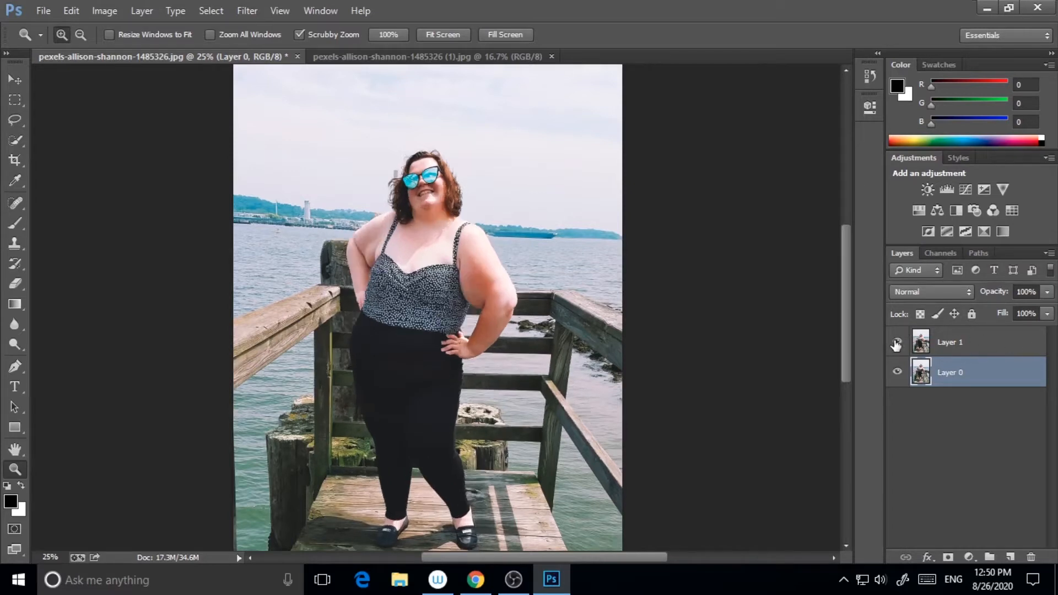
left_click(897, 342)
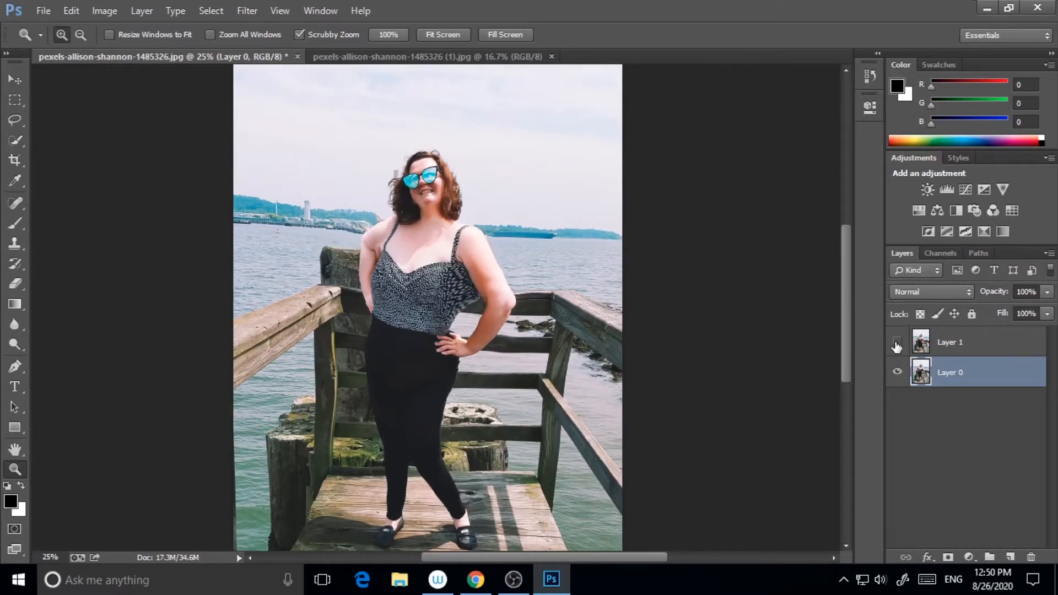
left_click(897, 343)
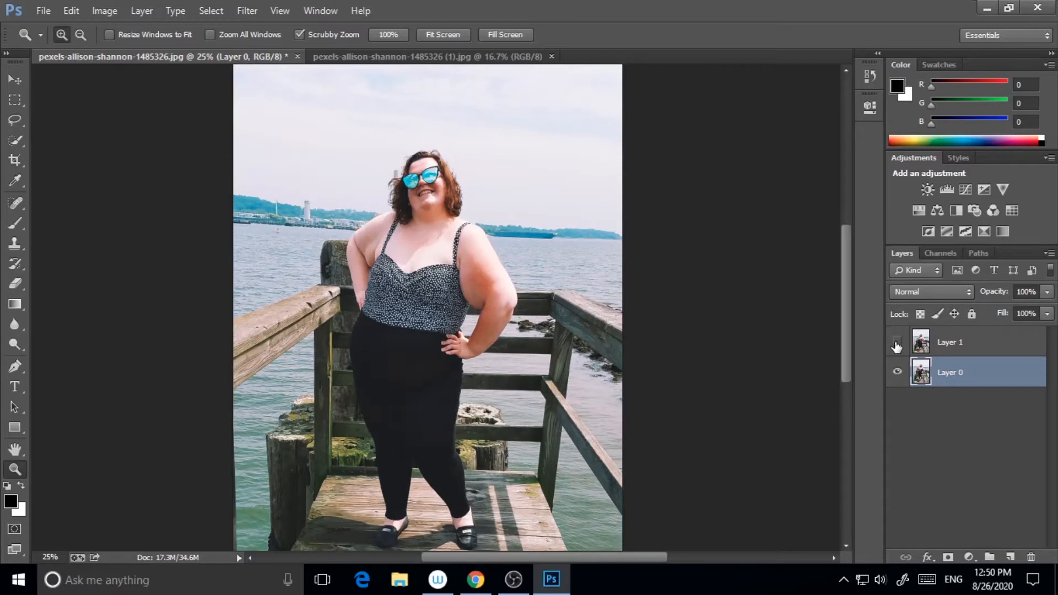
left_click(897, 345)
left_click(897, 345)
left_click(897, 344)
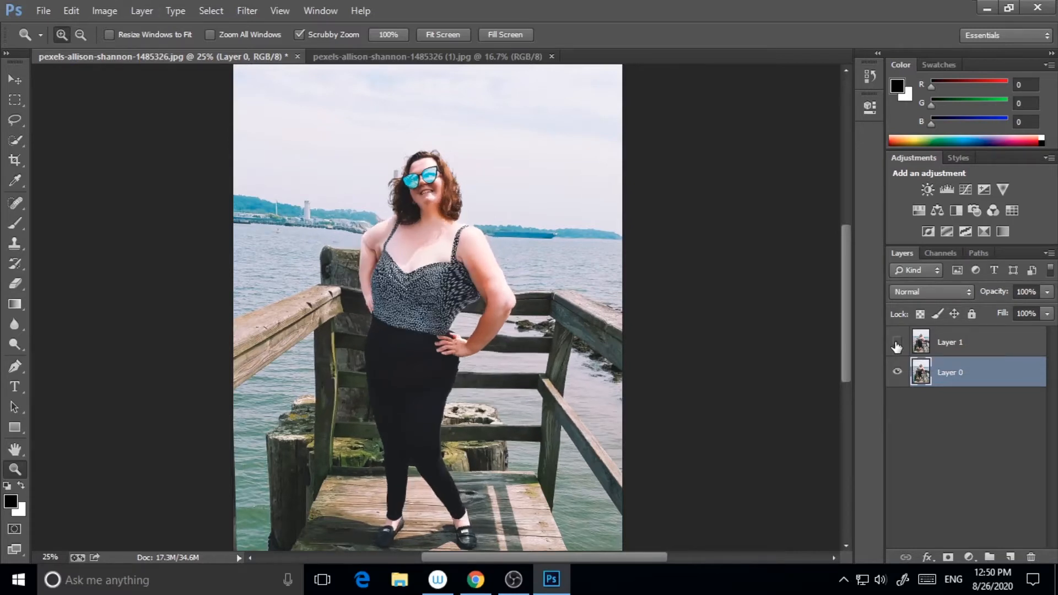
mouse_move(852, 295)
left_mouse_down()
mouse_move(854, 276)
mouse_move(852, 323)
mouse_move(852, 305)
left_mouse_up()
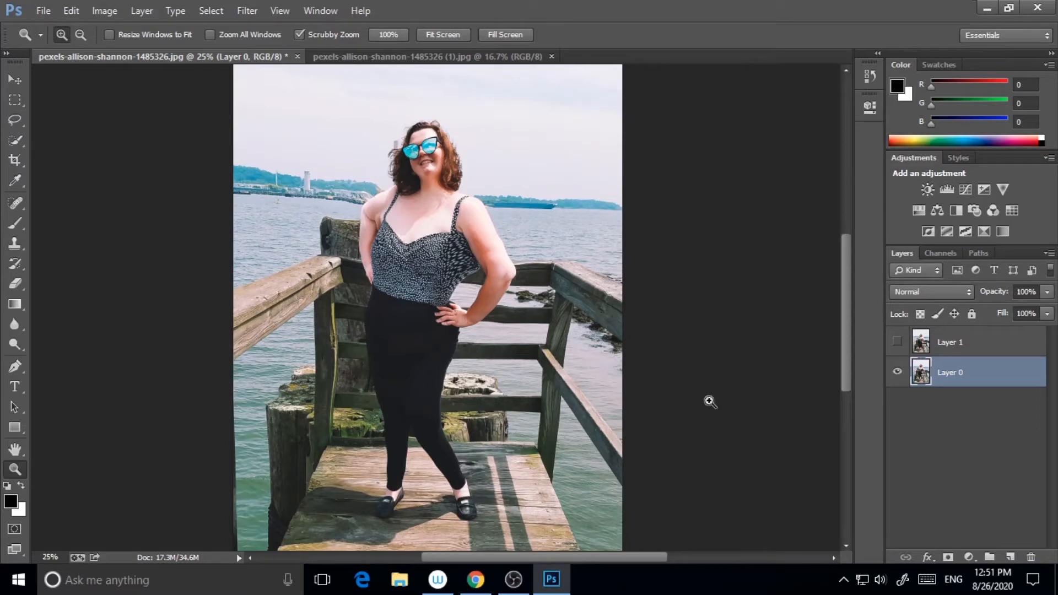
Hide the bottom layer and show only the top layer to view the retouched version alone
left_click(899, 373)
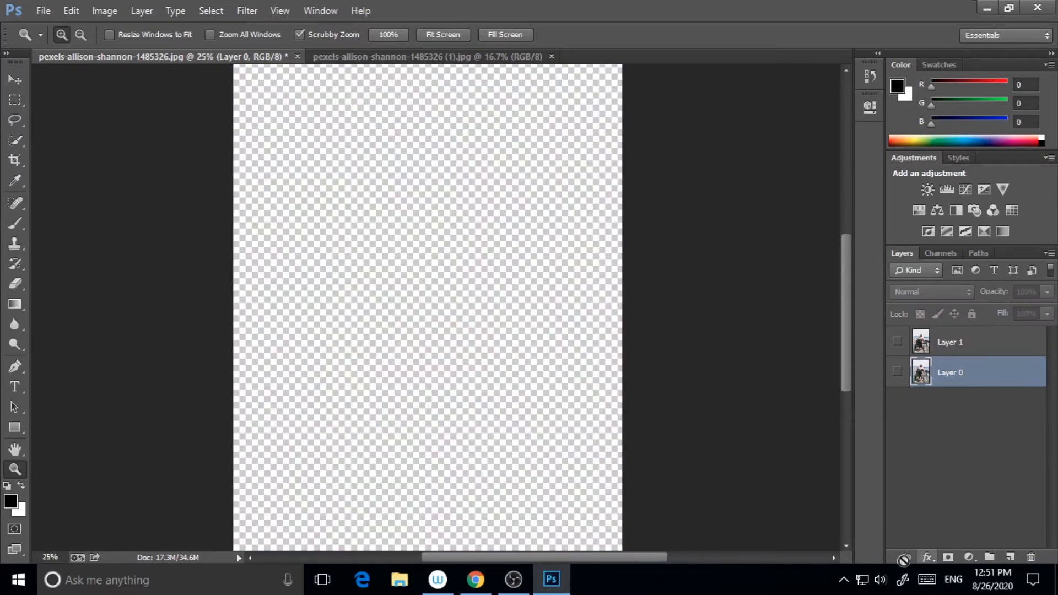
left_click(897, 343)
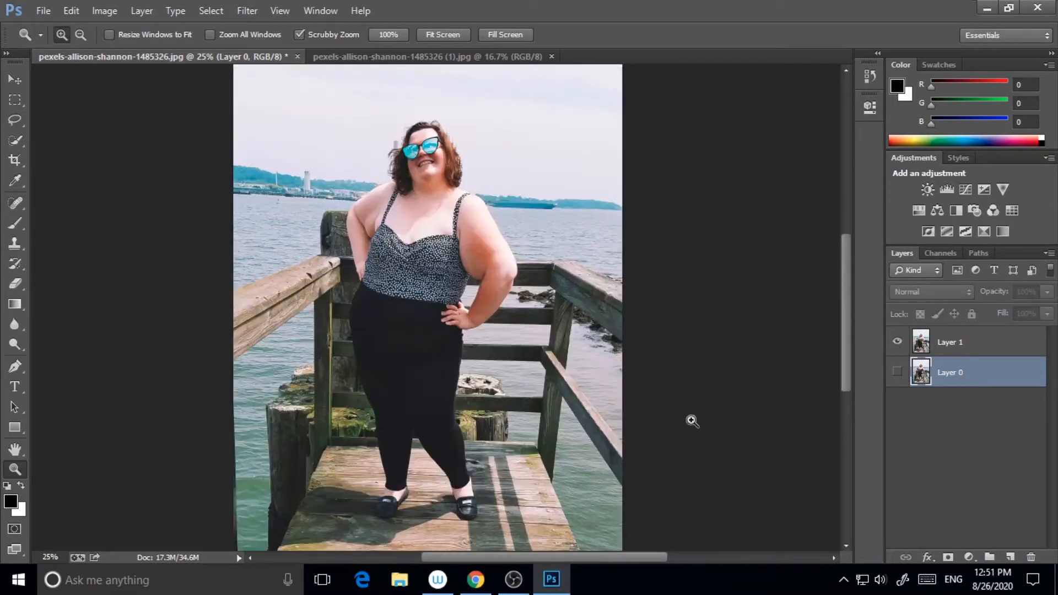
mouse_move(845, 343)
left_mouse_down()
mouse_move(845, 326)
mouse_move(858, 360)
mouse_move(859, 335)
left_mouse_up()
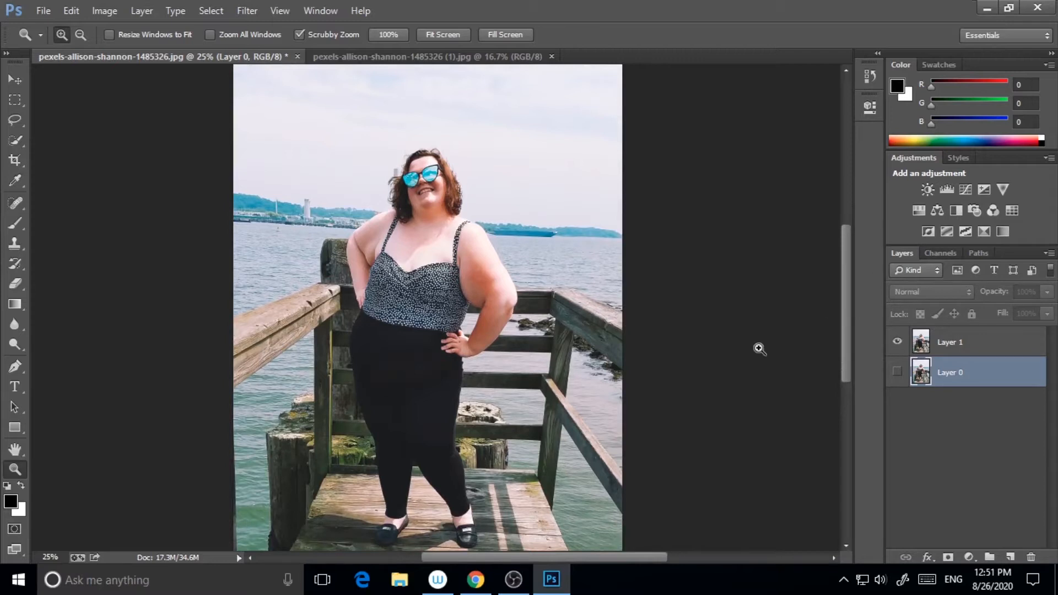
scroll(523, 390, "up", 1)
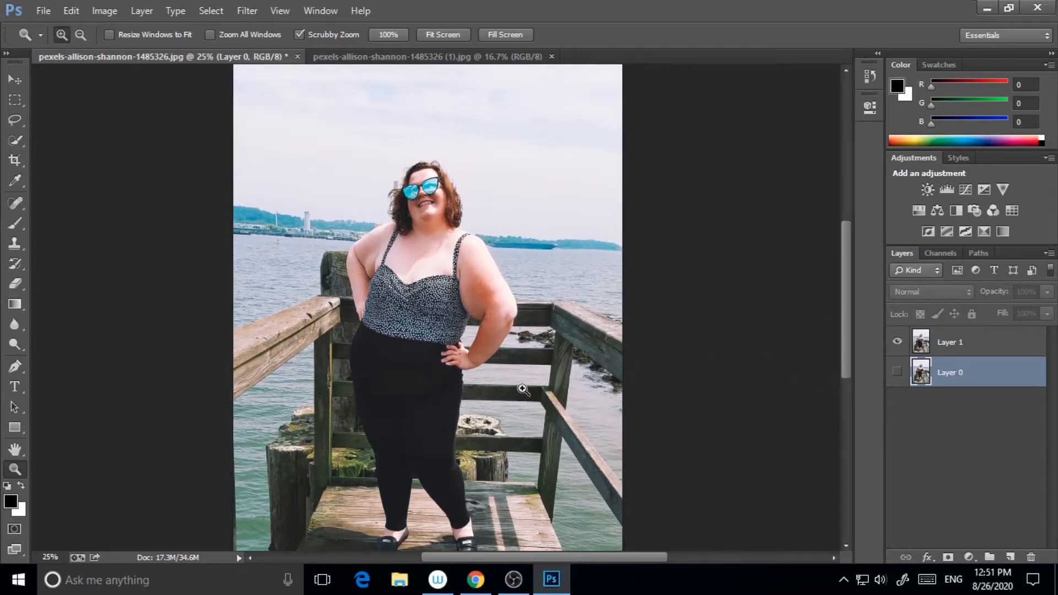
scroll(522, 390, "down", 2)
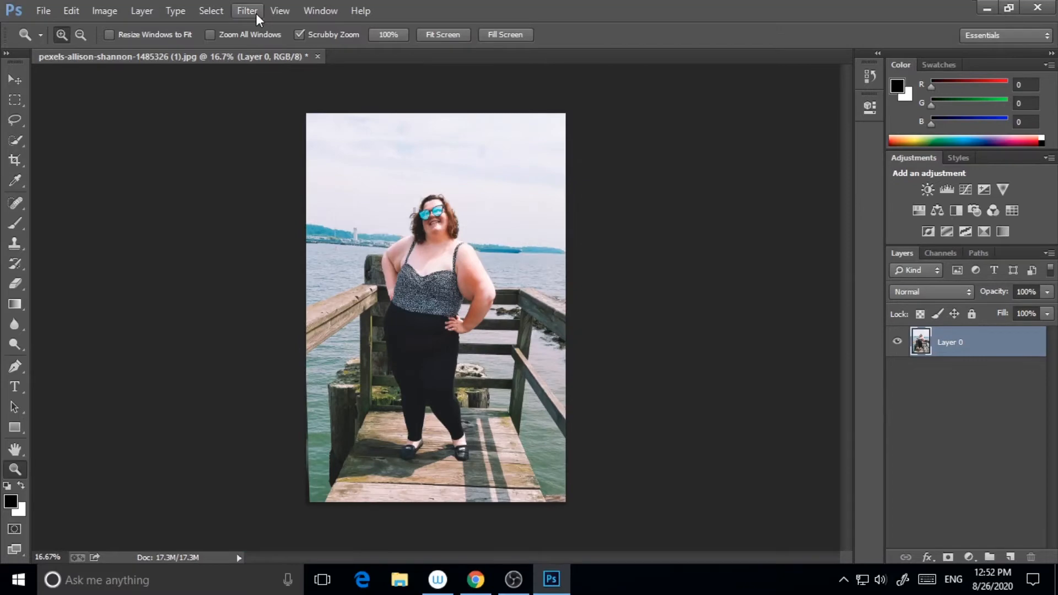
Open Liquify on the second copy of the photo and, with Forward Warp at brush size 400, push the upper arm's outer edge inward
left_click(247, 11)
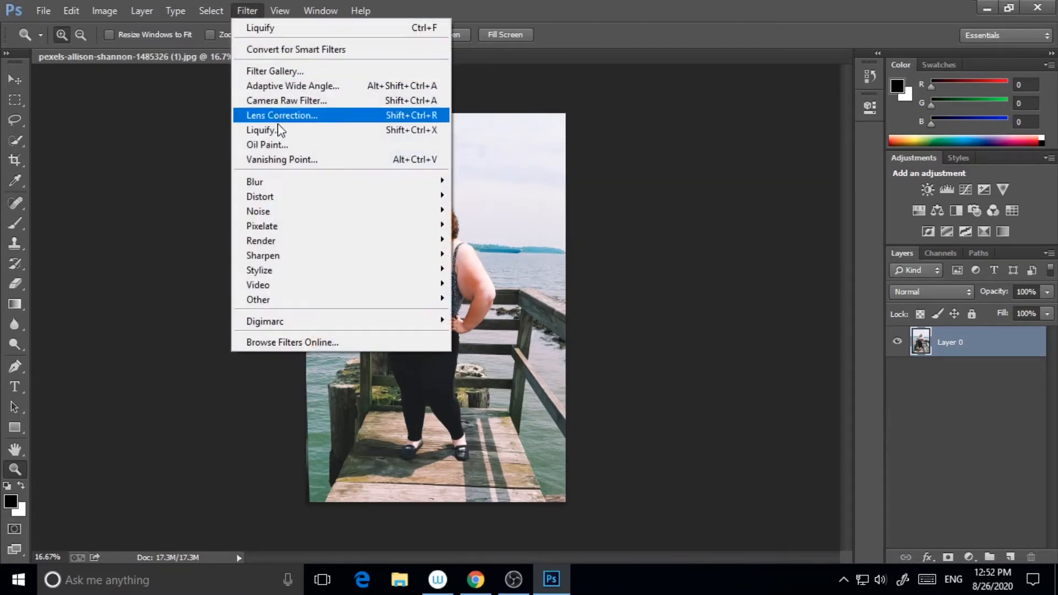
left_click(264, 130)
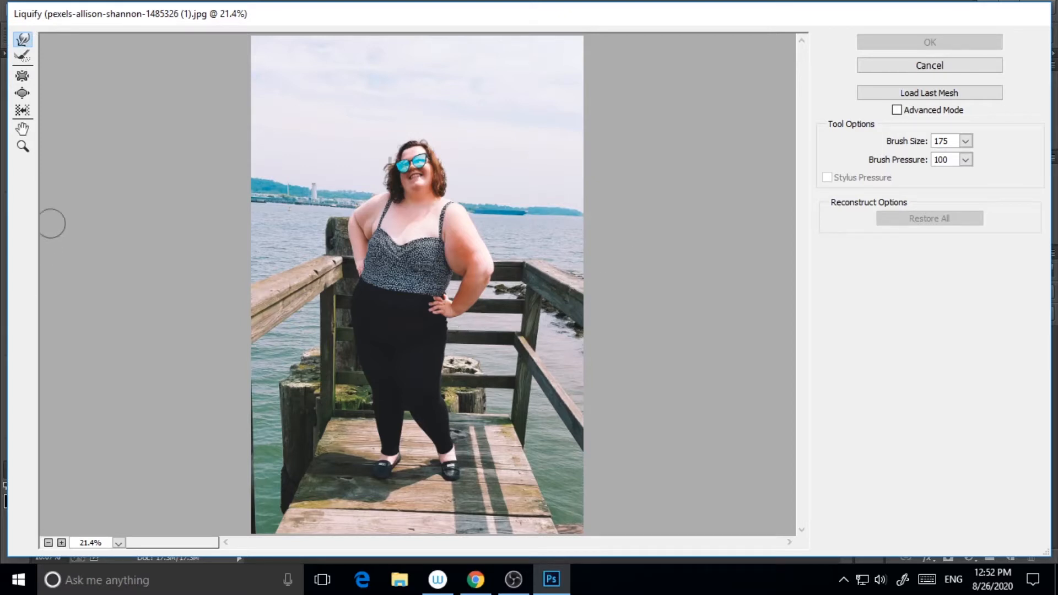
left_click(23, 147)
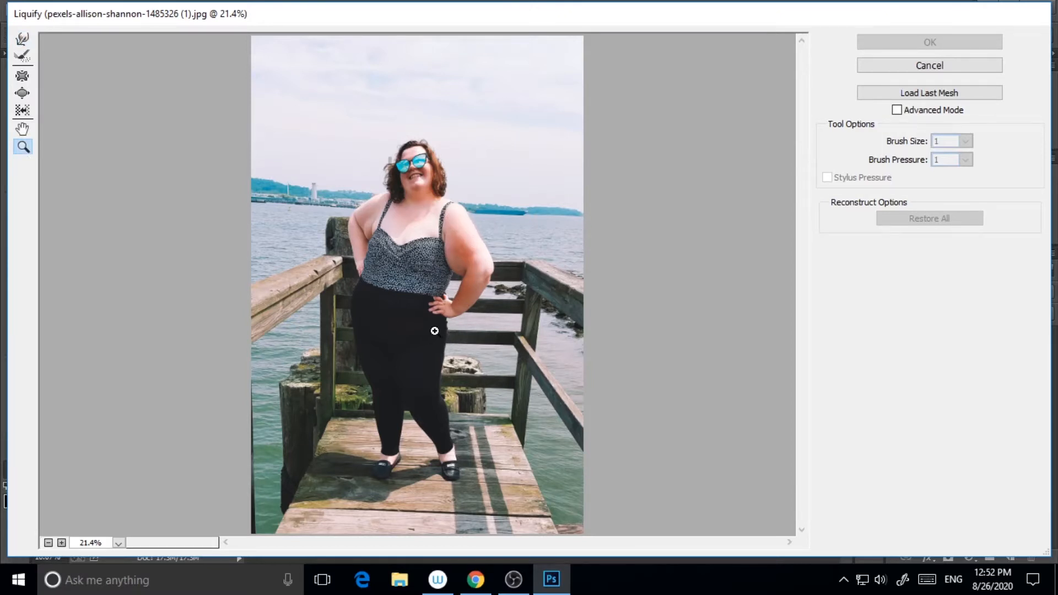
left_click(466, 263)
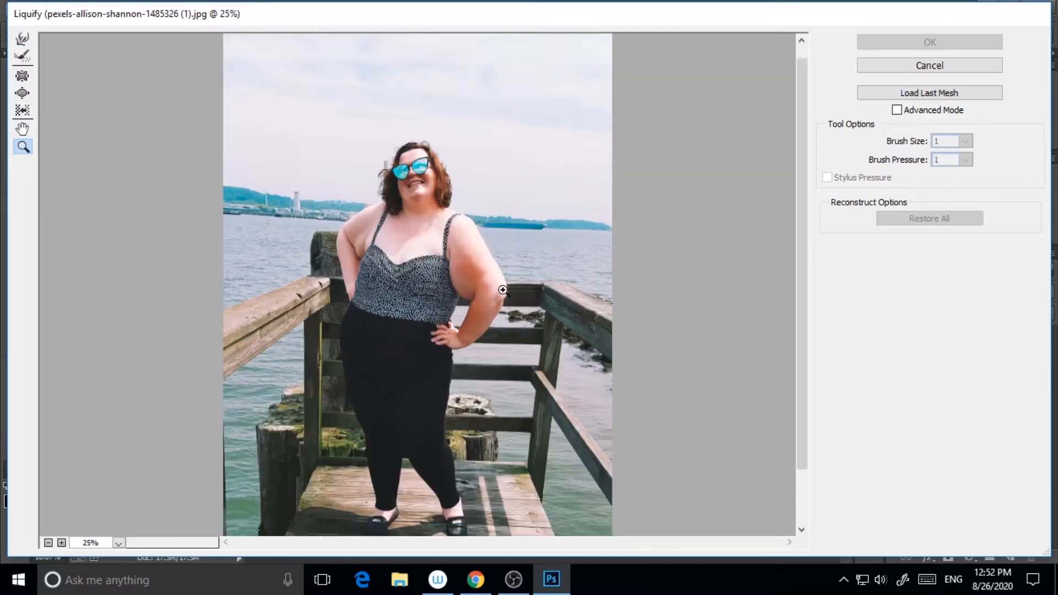
left_click(499, 292)
left_click(503, 286)
left_click(529, 262)
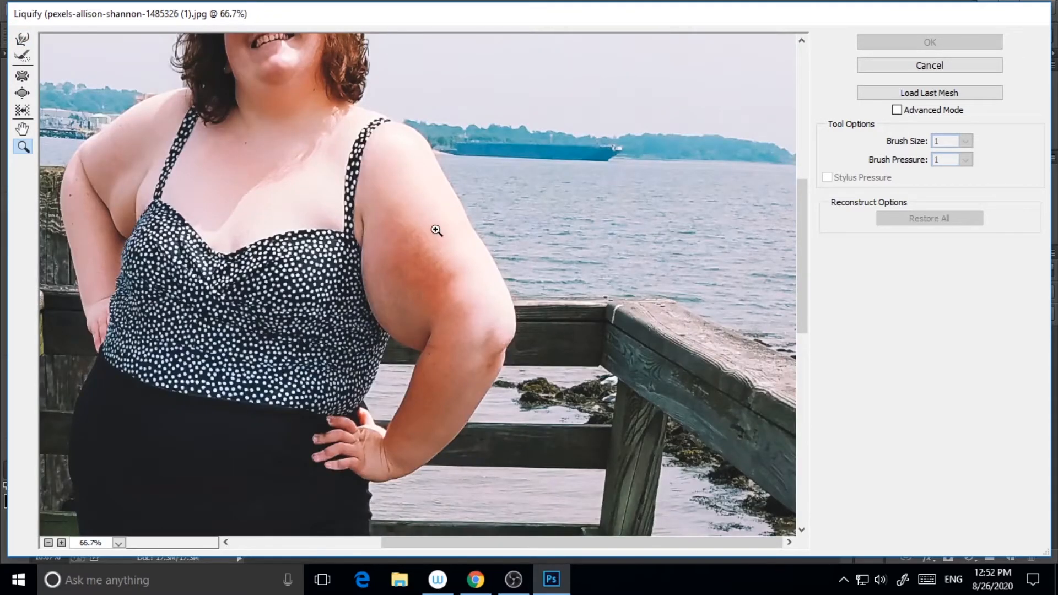
left_click(22, 39)
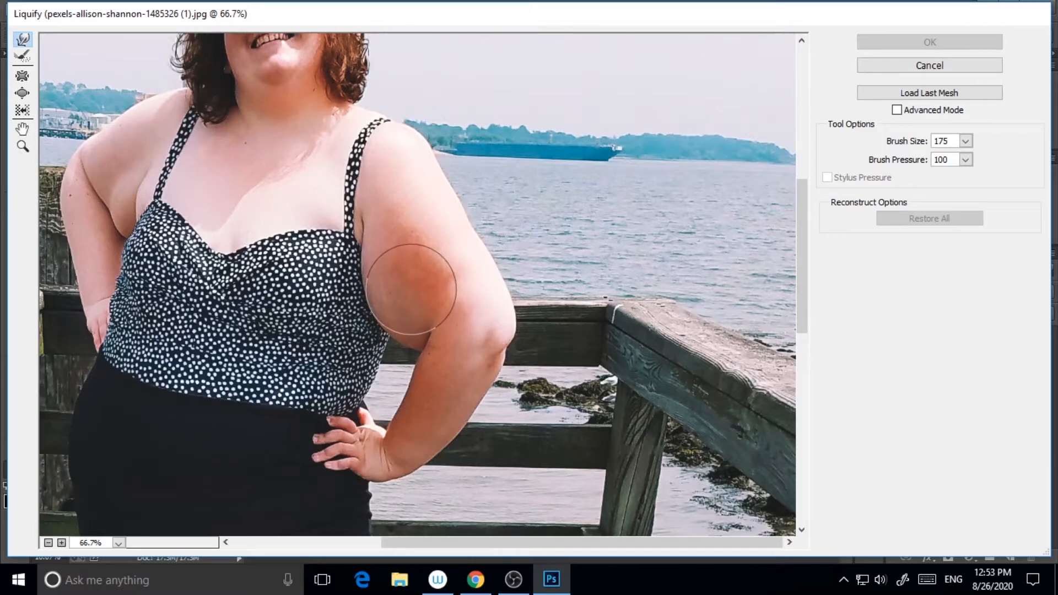
key("bracketright")
key("bracketright")
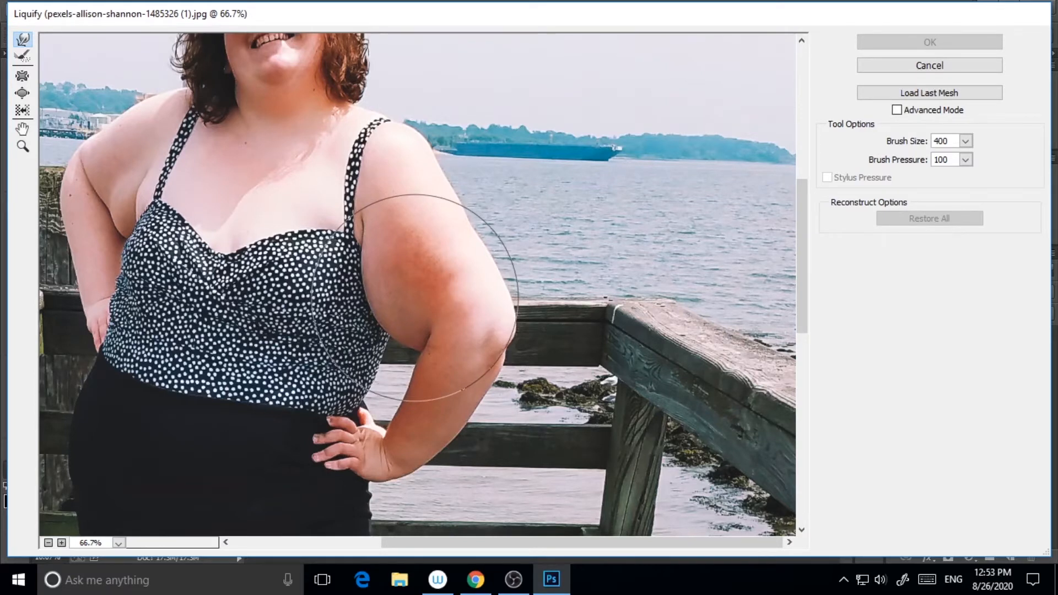
mouse_move(408, 295)
left_mouse_down()
mouse_move(418, 295)
mouse_move(386, 298)
mouse_move(392, 308)
mouse_move(399, 301)
mouse_move(385, 312)
mouse_move(388, 283)
mouse_move(394, 307)
left_mouse_up()
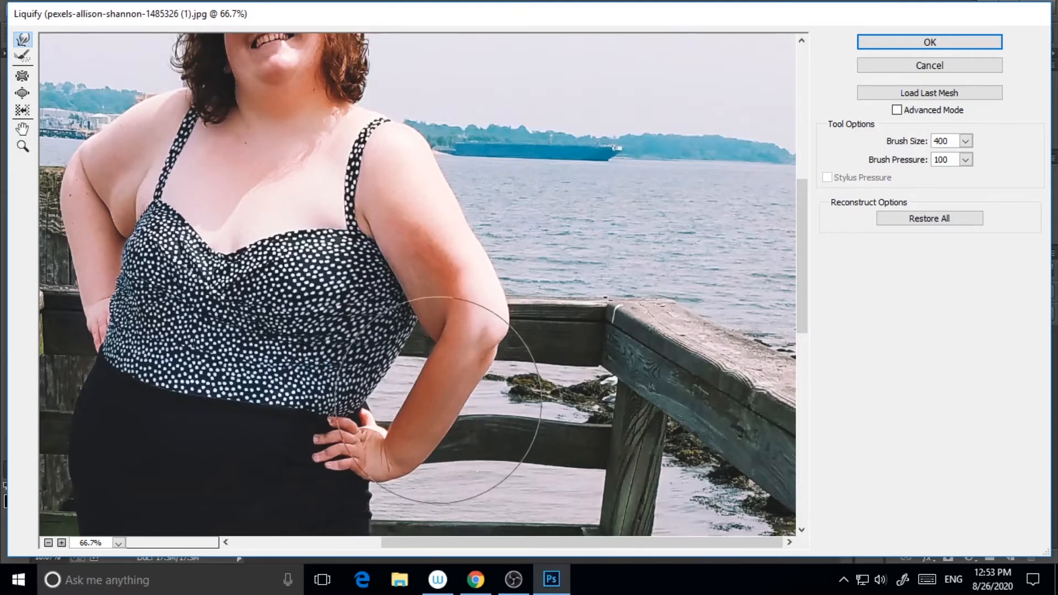
Set the brush size to 200 and warp the arm's contour down along the forearm
key("bracketleft")
key("bracketleft")
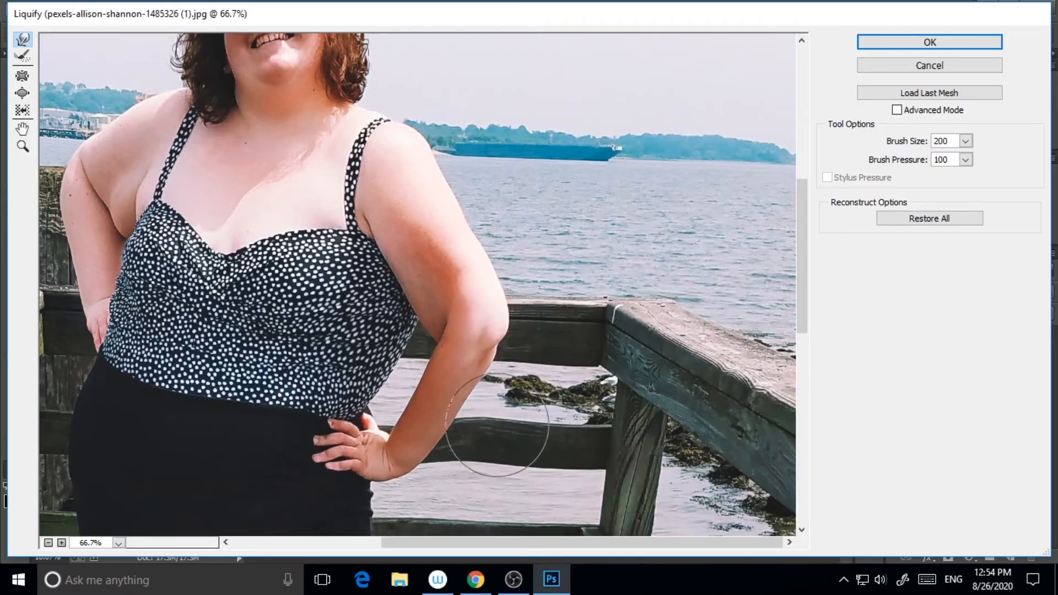
mouse_move(443, 192)
left_mouse_down()
mouse_move(497, 370)
mouse_move(445, 360)
left_mouse_up()
With a 300 brush, warp the left arm, both shoulders and the upper body's sides inward
scroll(408, 286, "up", 4)
scroll(331, 331, "down", 4)
key("bracketright")
key("bracketright")
key("bracketright")
scroll(308, 521, "up", 2)
scroll(306, 521, "left", 5)
key("bracketleft")
key("bracketleft")
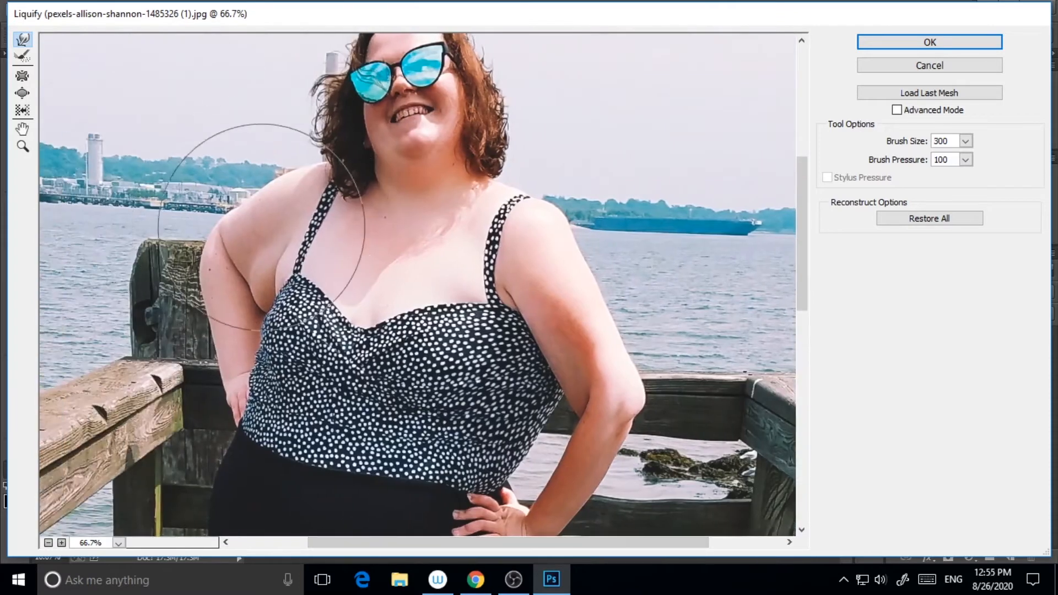
mouse_move(213, 265)
left_mouse_down()
mouse_move(228, 300)
mouse_move(237, 284)
left_mouse_up()
left_click_drag(287, 171, 295, 185)
left_click_drag(240, 362, 261, 343)
left_click_drag(496, 197, 480, 193)
mouse_move(406, 189)
left_mouse_down()
mouse_move(422, 188)
mouse_move(386, 207)
mouse_move(409, 240)
left_mouse_up()
Zoom out, enlarge the brush, and warp both hips inward
scroll(408, 193, "up", 3)
key("bracketright")
key("bracketright")
key("bracketleft")
key("bracketleft")
key("bracketleft")
key("bracketleft")
key("bracketleft")
key("bracketleft")
scroll(535, 219, "down", 3)
key("ctrl+minus")
key("bracketright")
key("bracketright")
Use a smaller brush to tuck in the right side of the waist and hip
key("bracketright")
key("bracketright")
key("bracketright")
key("bracketright")
left_click_drag(276, 425, 298, 424)
left_click_drag(472, 428, 454, 427)
key("bracketleft")
key("bracketleft")
key("bracketleft")
left_click_drag(516, 377, 504, 374)
left_click_drag(483, 428, 469, 422)
left_click_drag(524, 383, 507, 381)
key("bracketright")
left_click_drag(478, 423, 463, 423)
Warp the outer edges of both thighs slightly inward
scroll(489, 353, "down", 3)
left_click_drag(499, 346, 488, 346)
left_click_drag(279, 292, 283, 292)
left_click_drag(317, 232, 326, 231)
left_click_drag(474, 280, 470, 279)
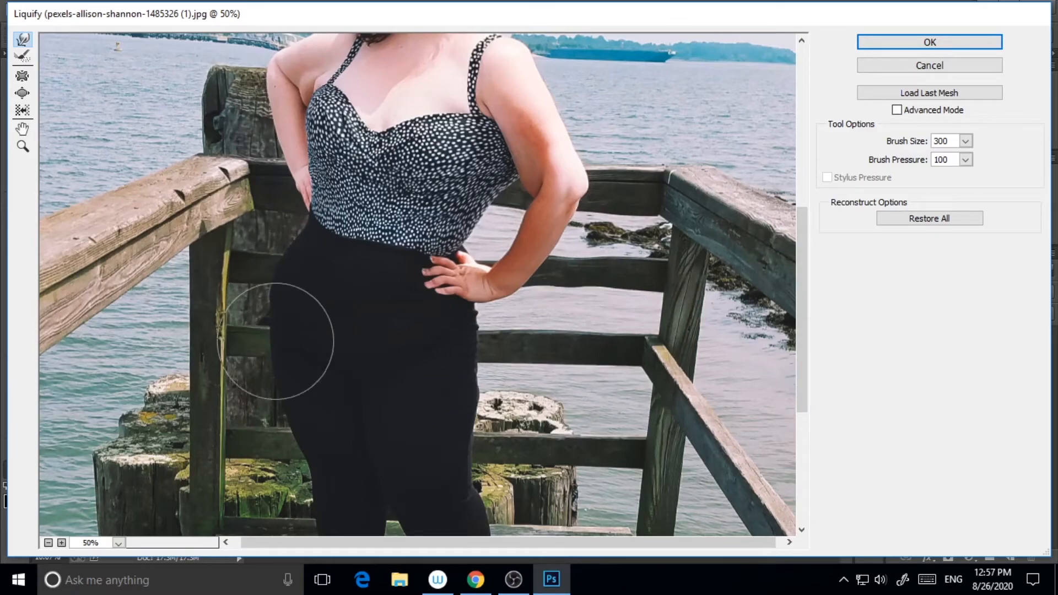
Zoom in on the lower legs and warp the calves and ankles slimmer with a 200 brush
scroll(634, 390, "up", 2)
scroll(634, 386, "down", 5)
key("bracketright")
key("bracketright")
key("bracketright")
key("bracketright")
scroll(468, 397, "down", 2)
scroll(444, 331, "up", 2)
key("bracketleft")
key("bracketleft")
key("bracketleft")
key("bracketleft")
key("bracketleft")
key("bracketleft")
left_click(22, 146)
left_click(438, 355)
left_click(438, 355)
left_click(22, 39)
left_click_drag(334, 260, 352, 254)
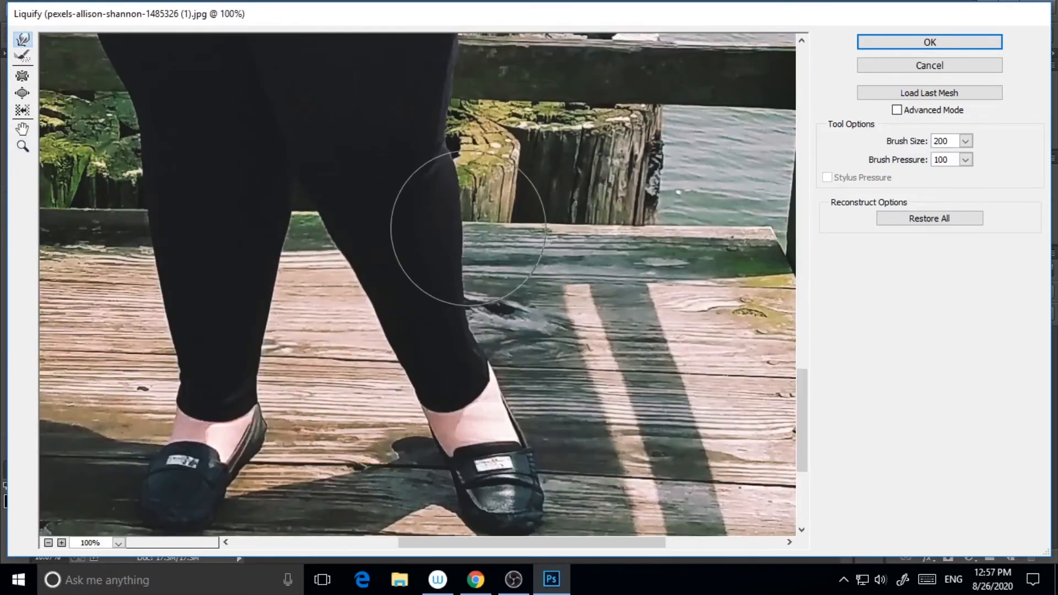
left_click_drag(469, 226, 452, 225)
left_click_drag(499, 406, 484, 405)
left_click_drag(517, 466, 510, 468)
left_click_drag(433, 417, 441, 415)
Shrink the brush and refine the left thigh's contour with small inward warps
key("bracketleft")
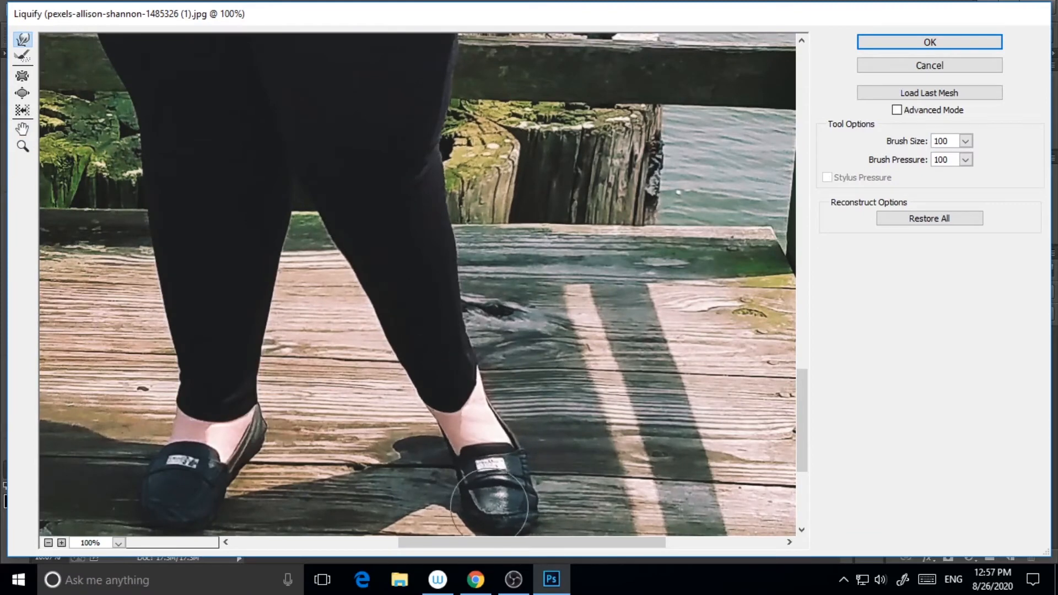
key("bracketright")
key("bracketright")
key("bracketright")
scroll(237, 221, "up", 3)
scroll(401, 308, "up", 2)
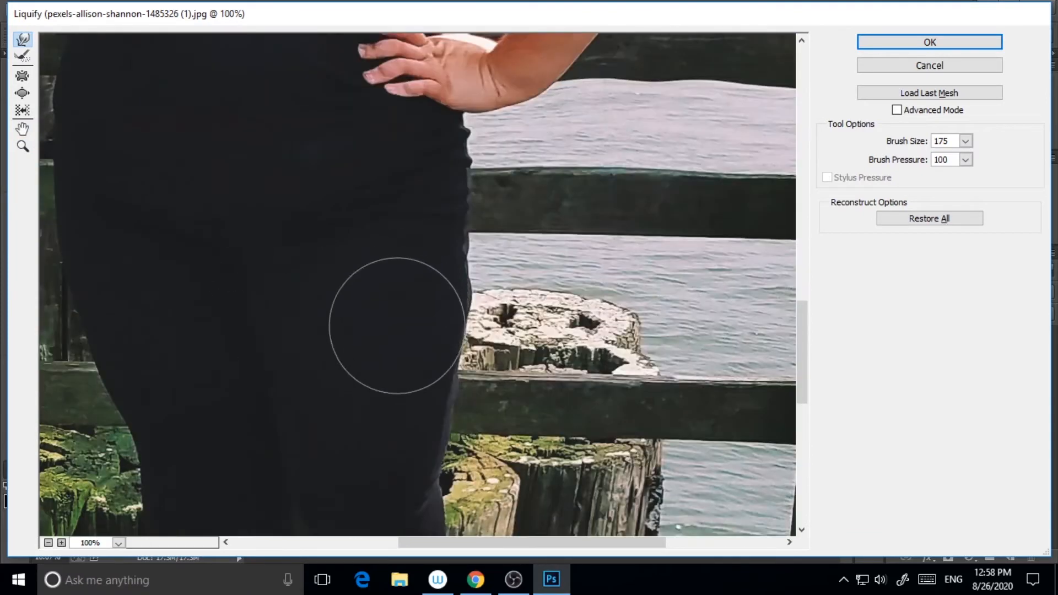
scroll(259, 276, "down", 3)
key("bracketleft")
key("bracketleft")
key("bracketleft")
left_click_drag(265, 468, 257, 470)
left_click_drag(282, 386, 271, 385)
Zoom out, enlarge the brush, and make small inward warps along the hips and upper legs
key("ctrl+minus")
key("bracketright")
key("bracketright")
key("bracketright")
key("bracketright")
key("bracketright")
key("bracketright")
key("bracketright")
key("bracketright")
left_click_drag(317, 476, 312, 475)
scroll(309, 352, "up", 5)
left_click_drag(195, 264, 206, 263)
left_click_drag(170, 301, 183, 301)
scroll(407, 311, "down", 3)
scroll(466, 354, "down", 5)
scroll(491, 354, "up", 5)
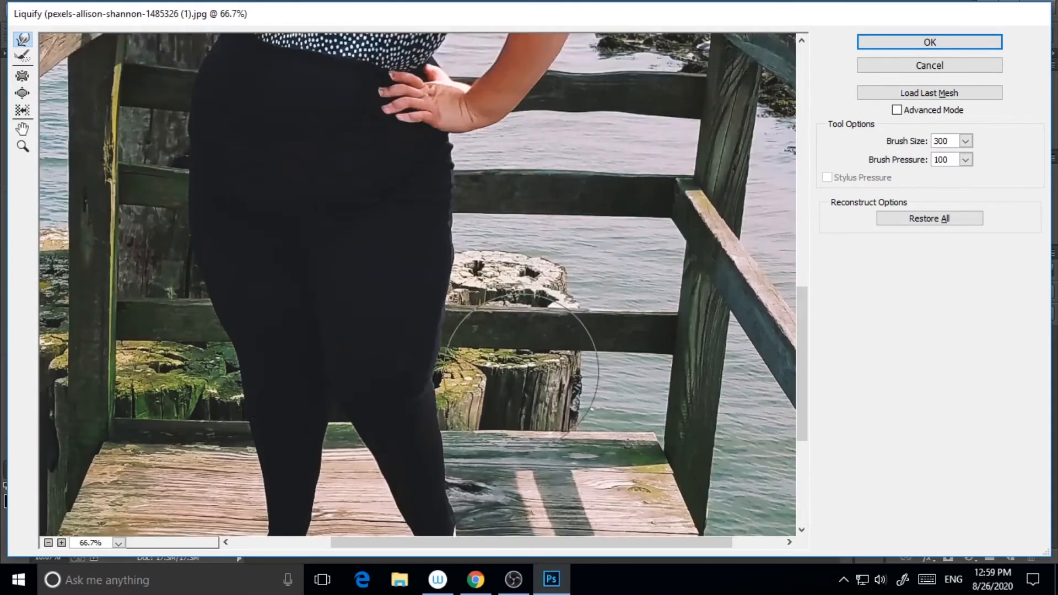
scroll(469, 348, "down", 1)
scroll(320, 367, "down", 2)
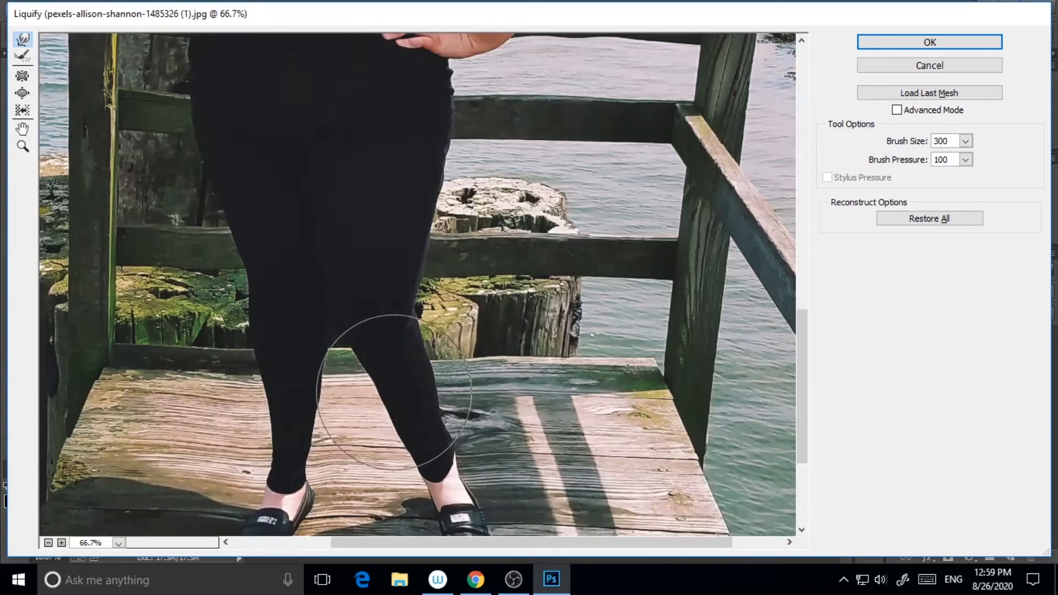
scroll(546, 359, "up", 8)
Inspect the shoulder and face up close while adjusting the brush size
key("bracketleft")
key("bracketleft")
key("bracketleft")
key("bracketleft")
key("[")
key("[")
left_click(240, 252, "ctrl")
key("[")
key("[")
key("[")
key("[")
key("[")
key("[")
key("[")
key("[")
key("[")
key("[")
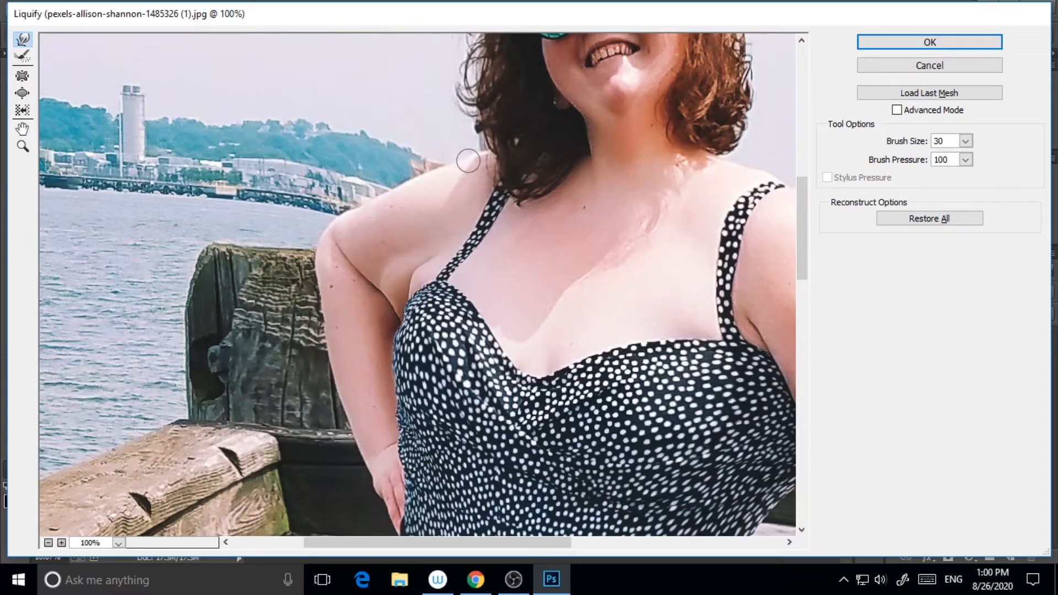
key("]")
key("]")
key("]")
scroll(737, 165, "up", 3)
key("]")
key("]")
key("]")
key("]")
key("]")
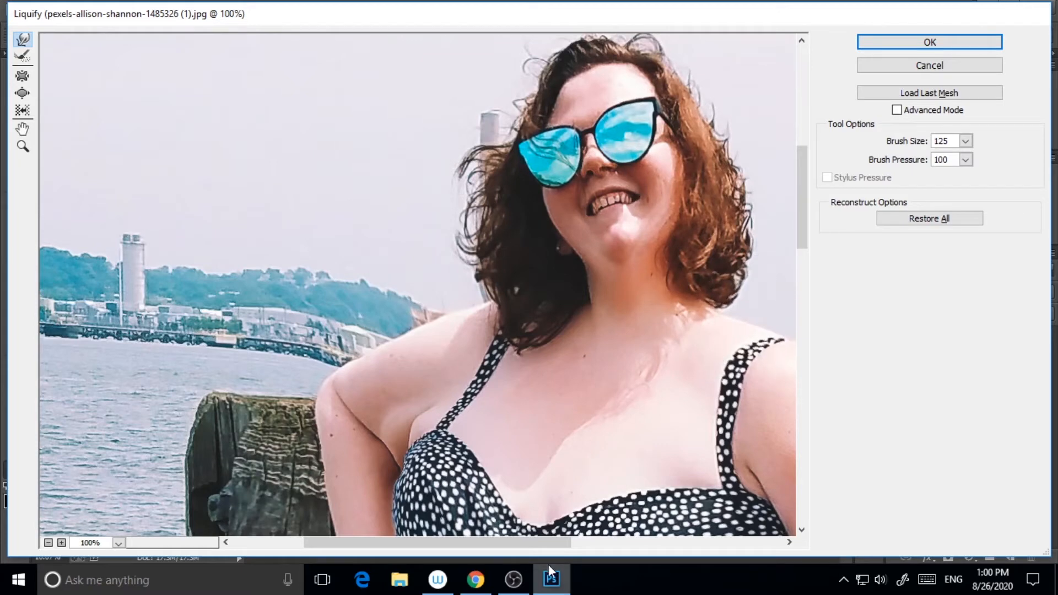
Zoom out to review the whole figure, then zoom to 50% to examine the upper body's contours
key("ctrl+minus")
key("ctrl+minus")
key("ctrl+minus")
key("ctrl+minus")
key("]")
scroll(528, 400, "down", 2)
scroll(553, 416, "up", 2)
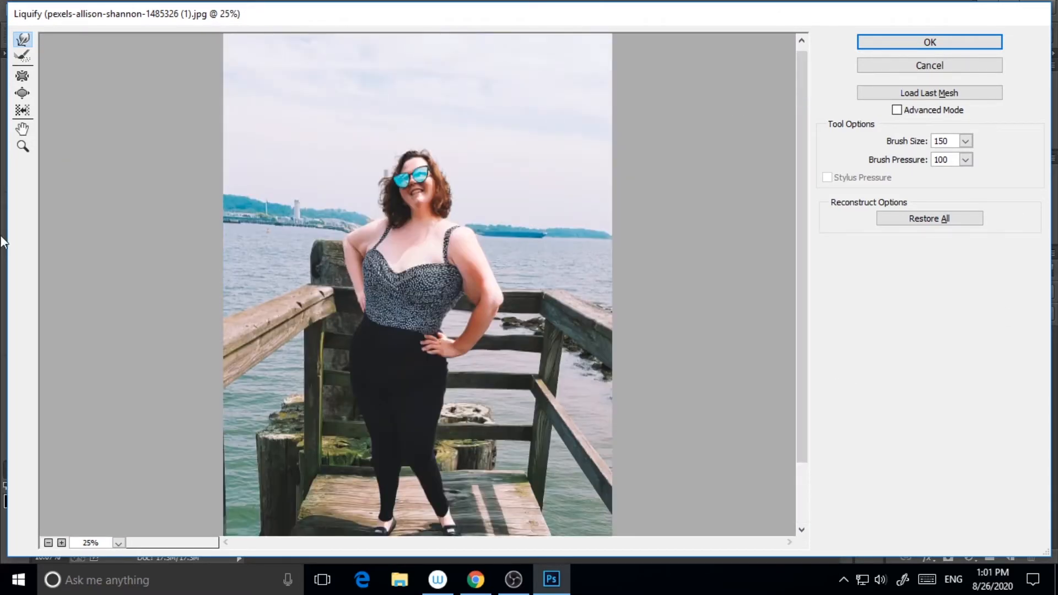
key("ctrl+plus")
key("bracketleft")
key("bracketleft")
key("bracketleft")
key("bracketleft")
key("bracketleft")
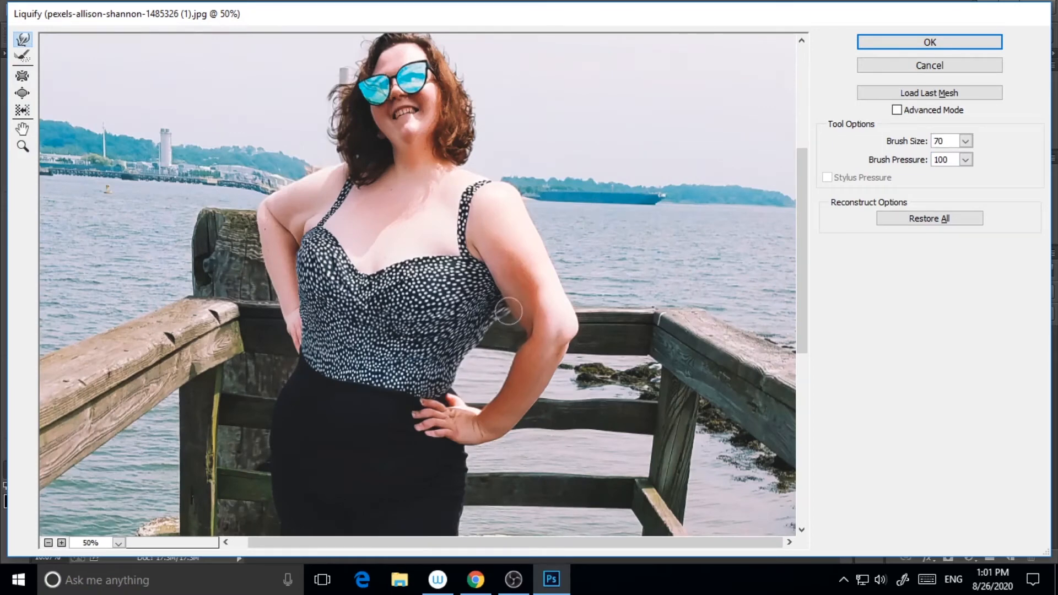
scroll(503, 317, "up", 2)
scroll(500, 342, "down", 3)
key("bracketright")
key("bracketright")
key("bracketright")
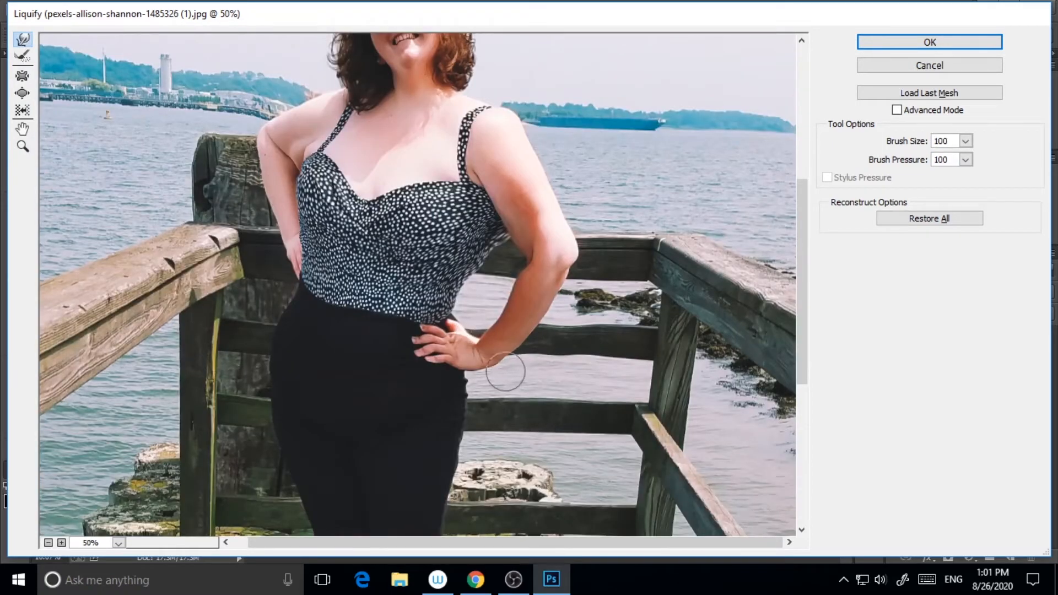
scroll(560, 338, "up", 1)
key("bracketleft")
key("bracketleft")
key("bracketleft")
key("bracketleft")
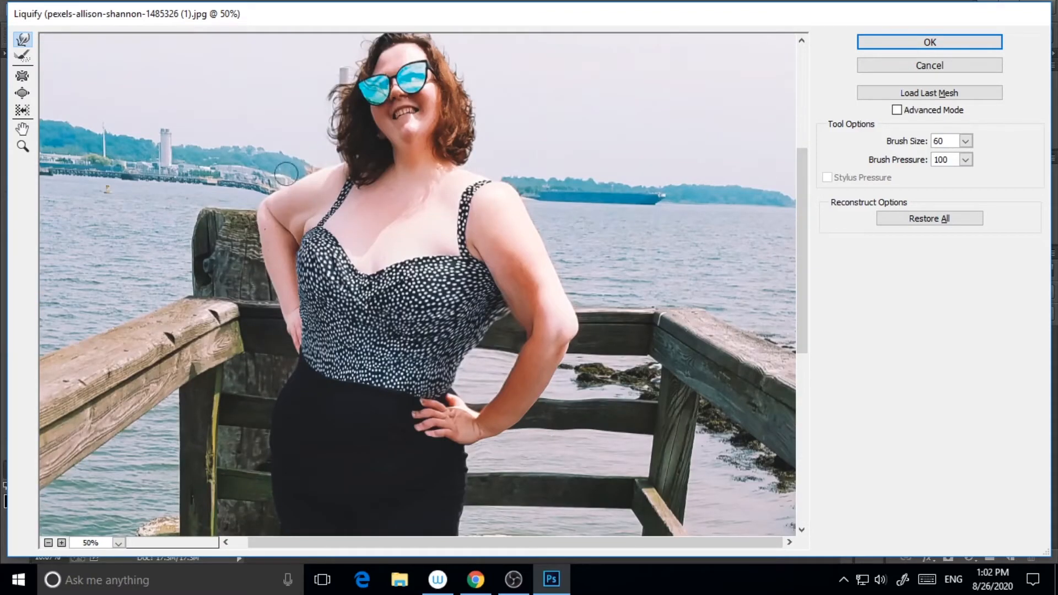
scroll(419, 238, "down", 7)
Warp the left shoulder's outer edge slightly inward and apply the Liquify changes
key("bracketright")
key("bracketright")
key("bracketright")
key("bracketright")
key("bracketright")
key("bracketright")
key("bracketright")
key("bracketright")
key("bracketright")
key("bracketright")
key("bracketright")
left_click_drag(301, 205, 312, 204)
scroll(537, 436, "up", 1)
key("Return")
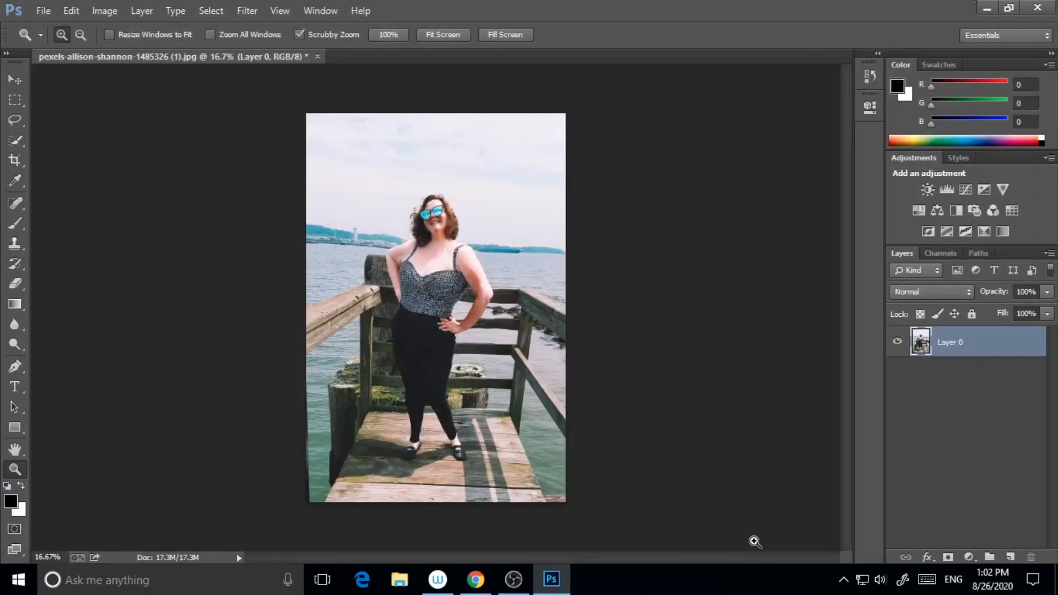
Try to save the image as a JPEG copy named slim
left_click(39, 9)
left_click(60, 199)
left_click(256, 292)
type("slim")
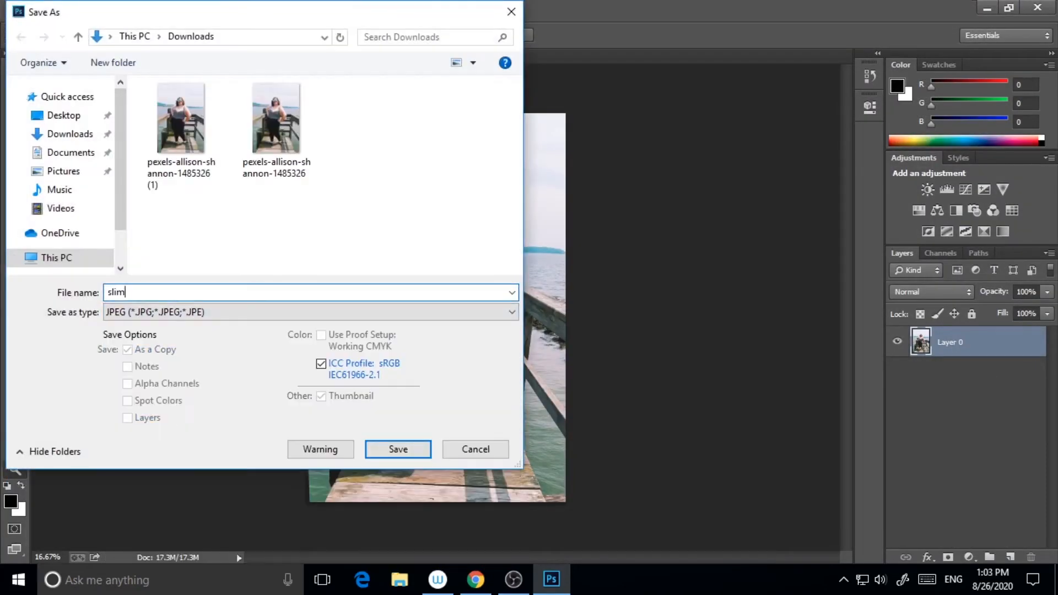
key("Return")
Zoom in and scroll across the figure to examine the retouched contours
left_click(585, 285)
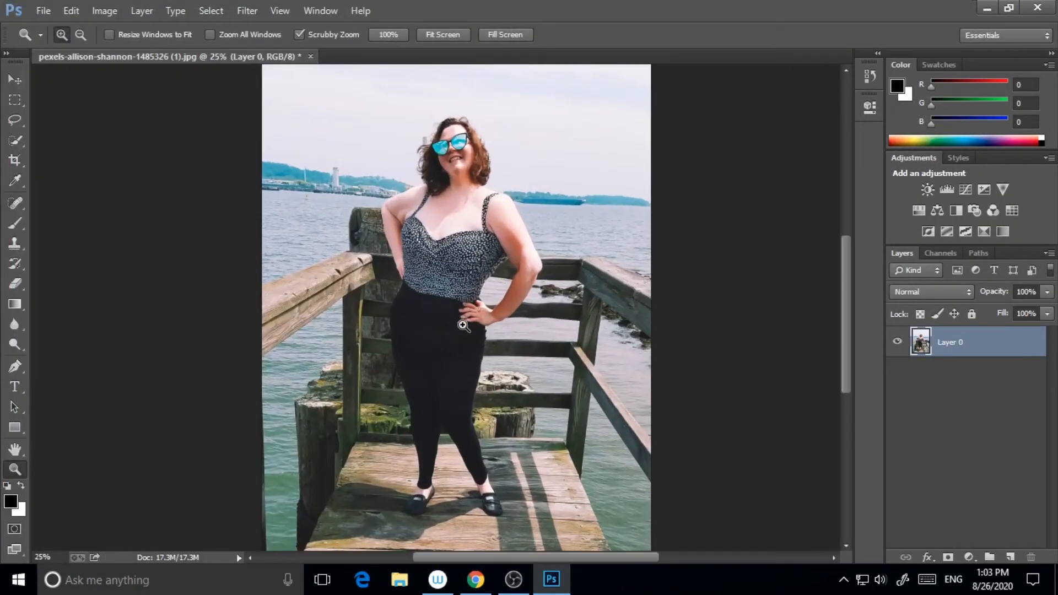
scroll(498, 367, "up", 4)
scroll(498, 366, "down", 7)
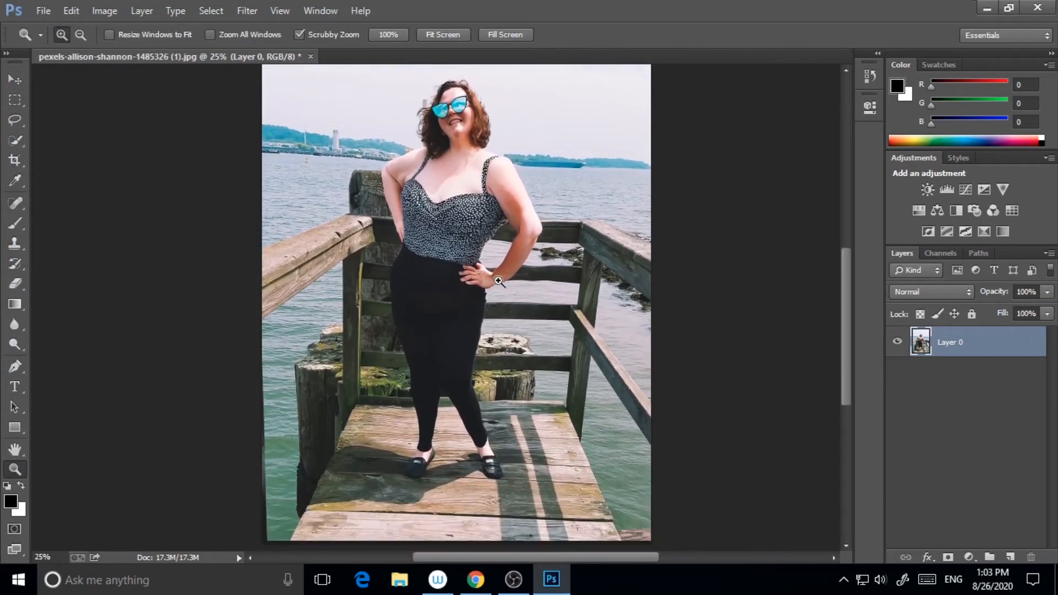
scroll(448, 267, "up", 3)
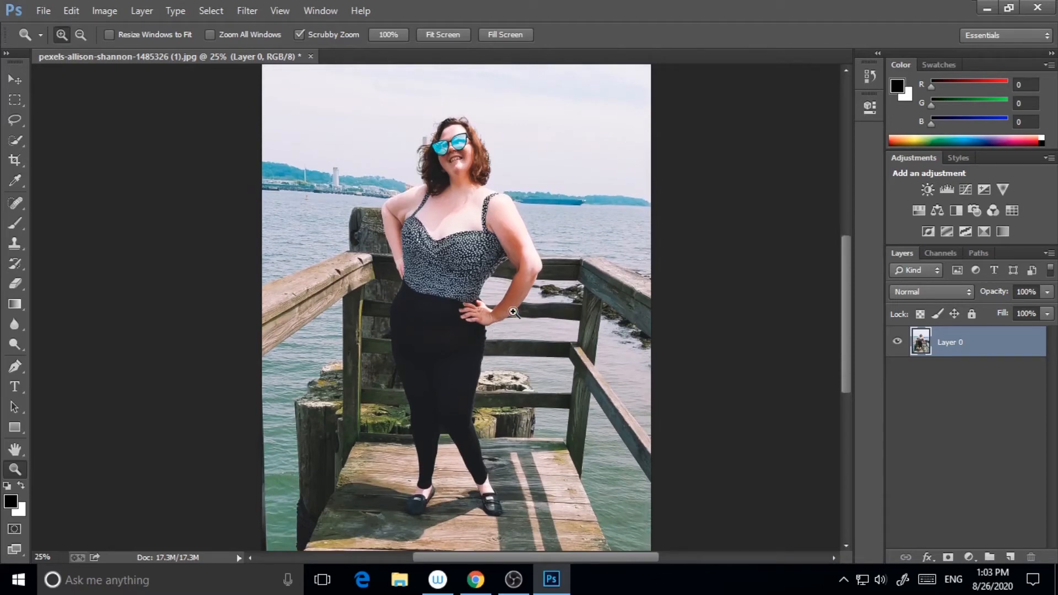
scroll(491, 361, "down", 2)
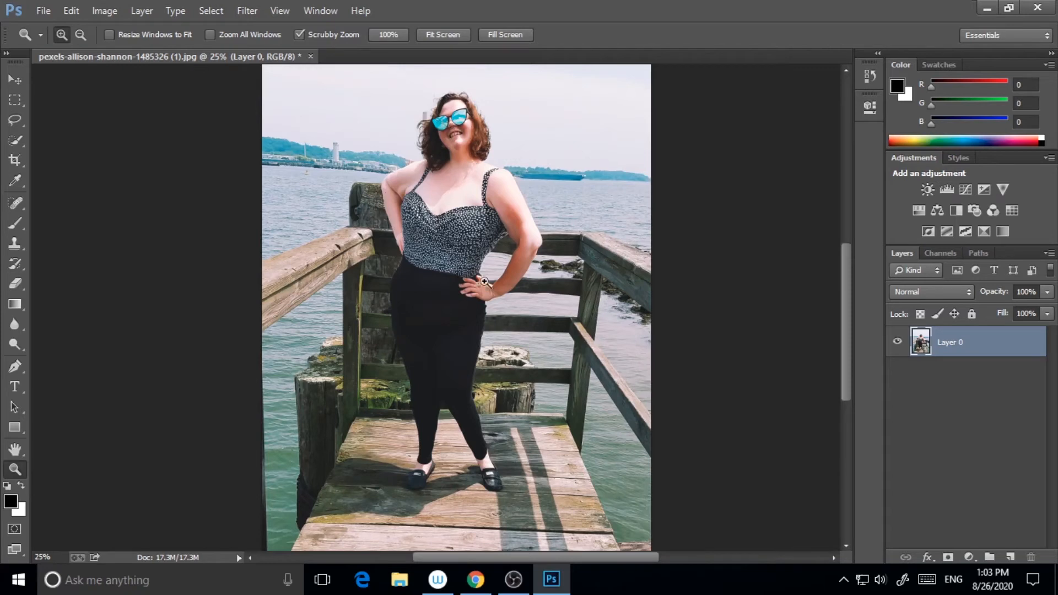
scroll(515, 325, "up", 2)
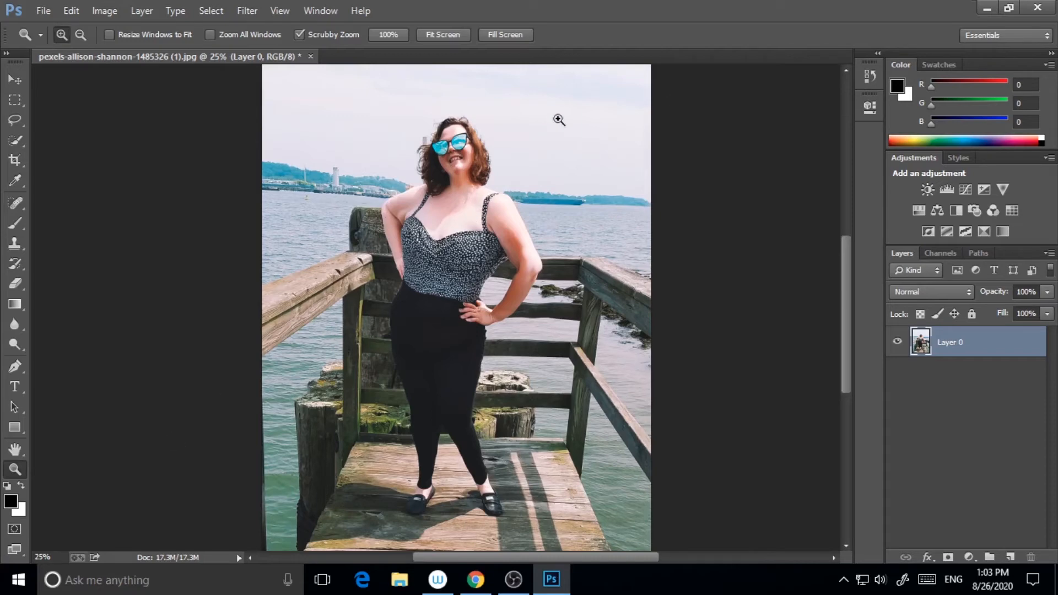
left_click(473, 170)
scroll(484, 247, "up", 2)
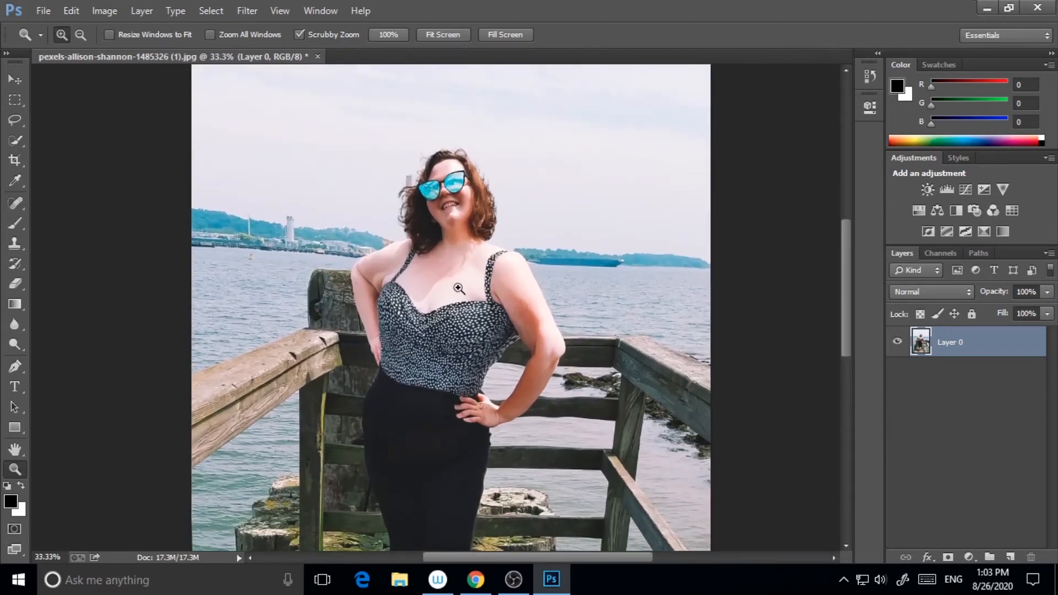
mouse_move(846, 303)
left_mouse_down()
mouse_move(848, 280)
mouse_move(848, 301)
left_mouse_up()
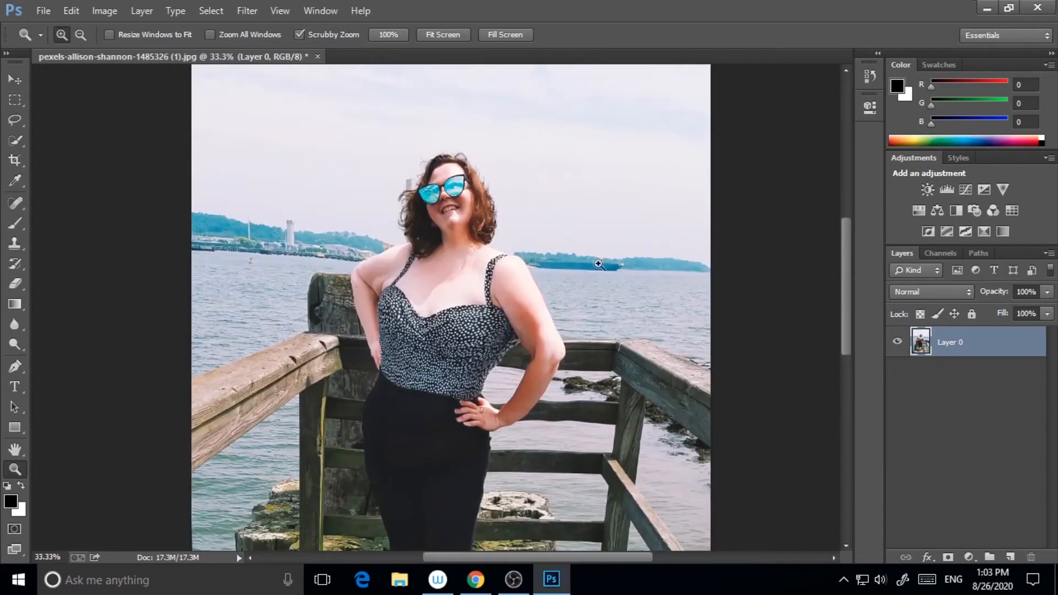
left_click(42, 12)
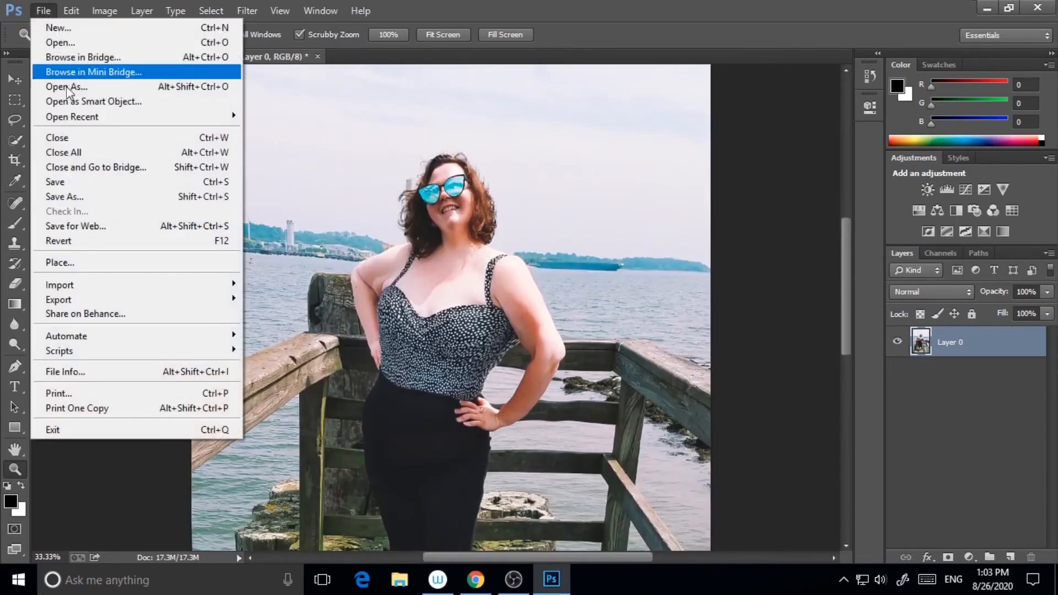
left_click(58, 191)
type("thin")
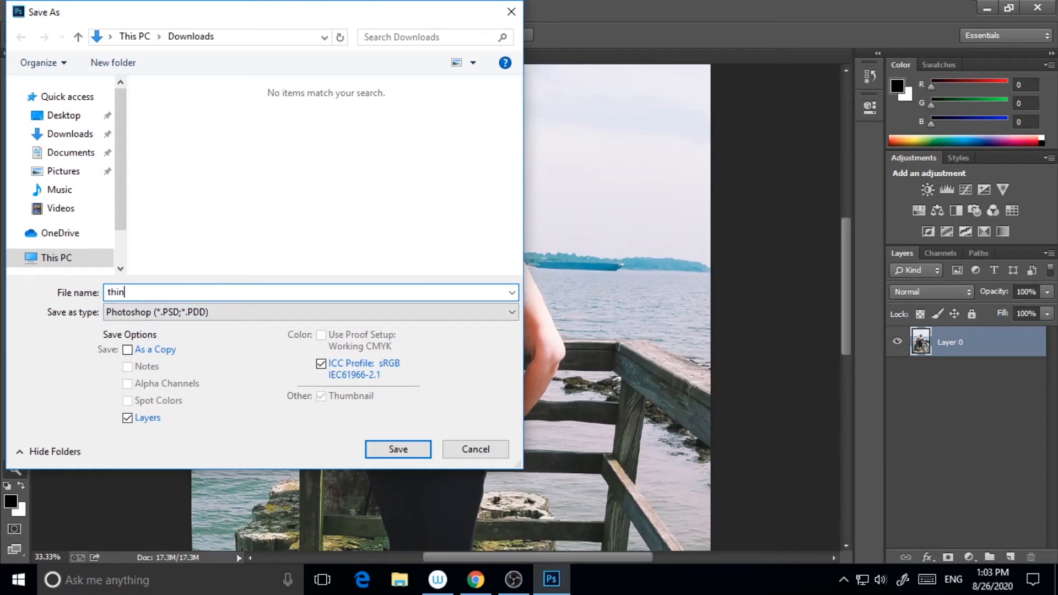
left_click(473, 448)
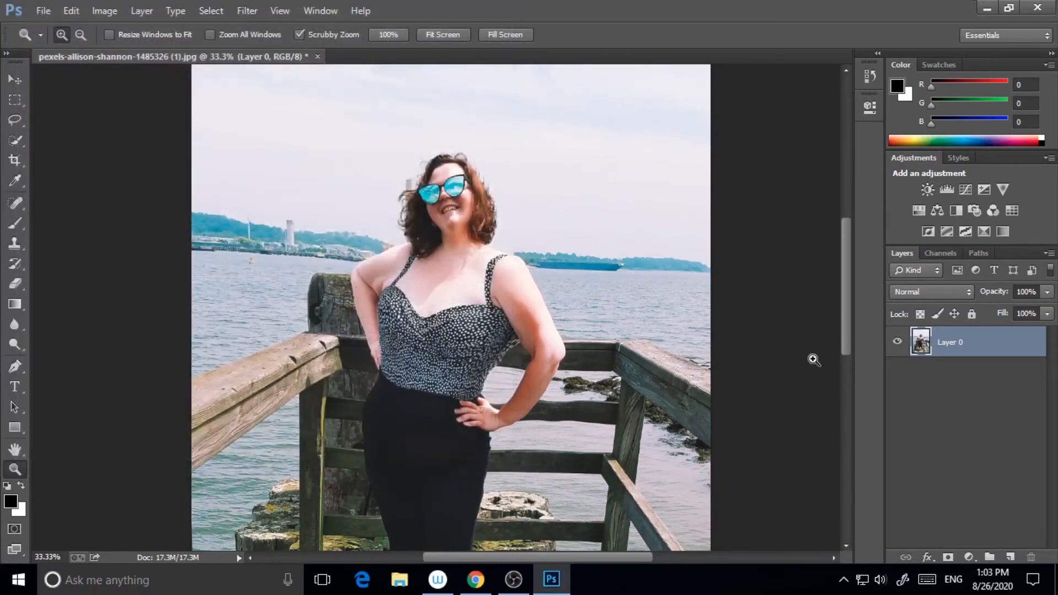
Rename the layer to Thin_liquify_effect
double_click(961, 344)
type("Thin")
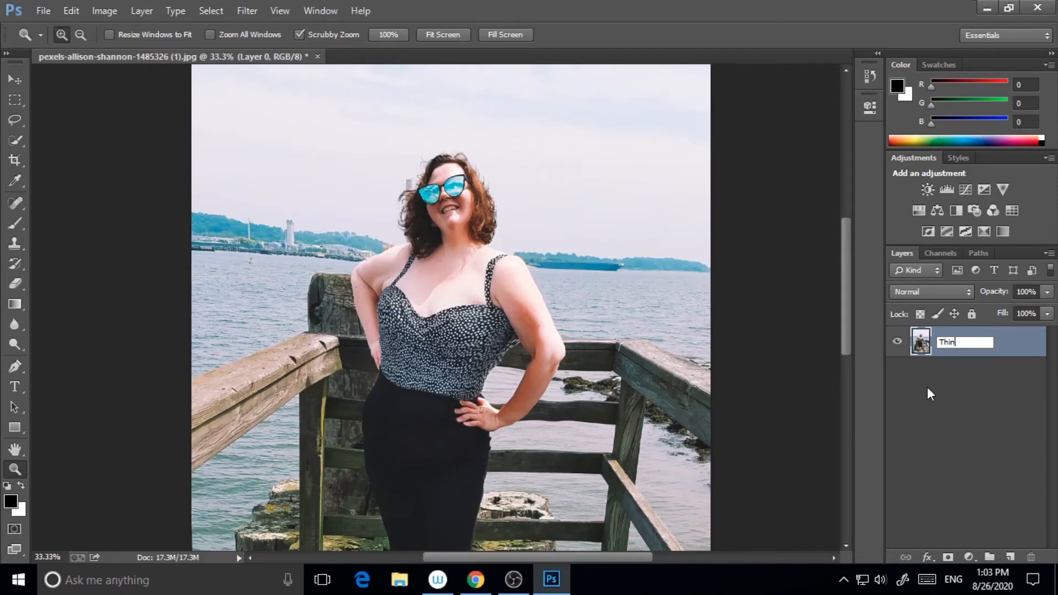
type("_liquify_effect")
key("Return")
Save a JPEG copy named liqufiedwoman to the Desktop at Maximum quality 12
left_click(44, 12)
left_click(210, 197)
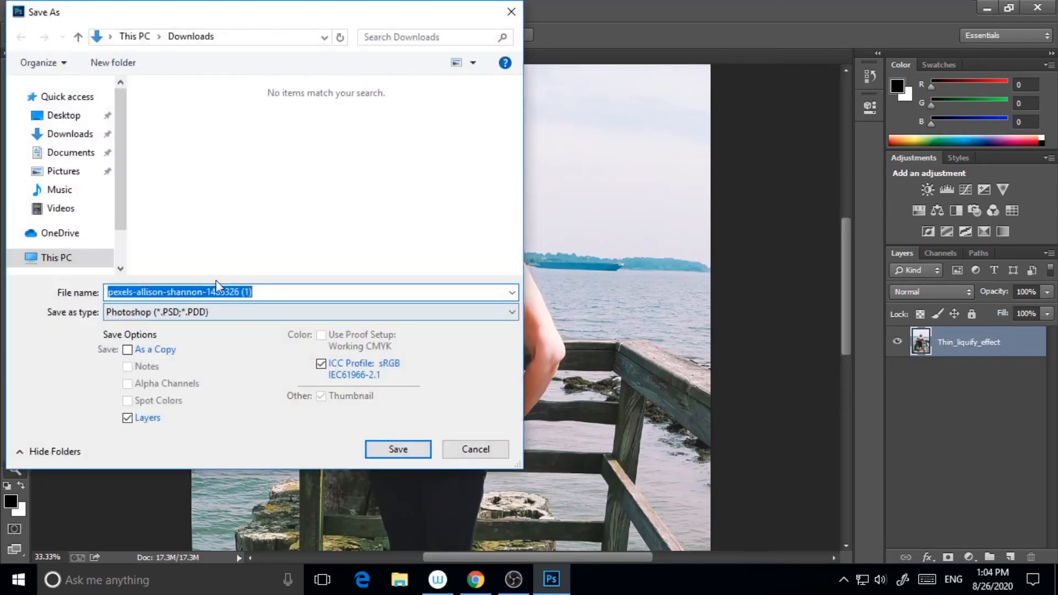
left_click(231, 318)
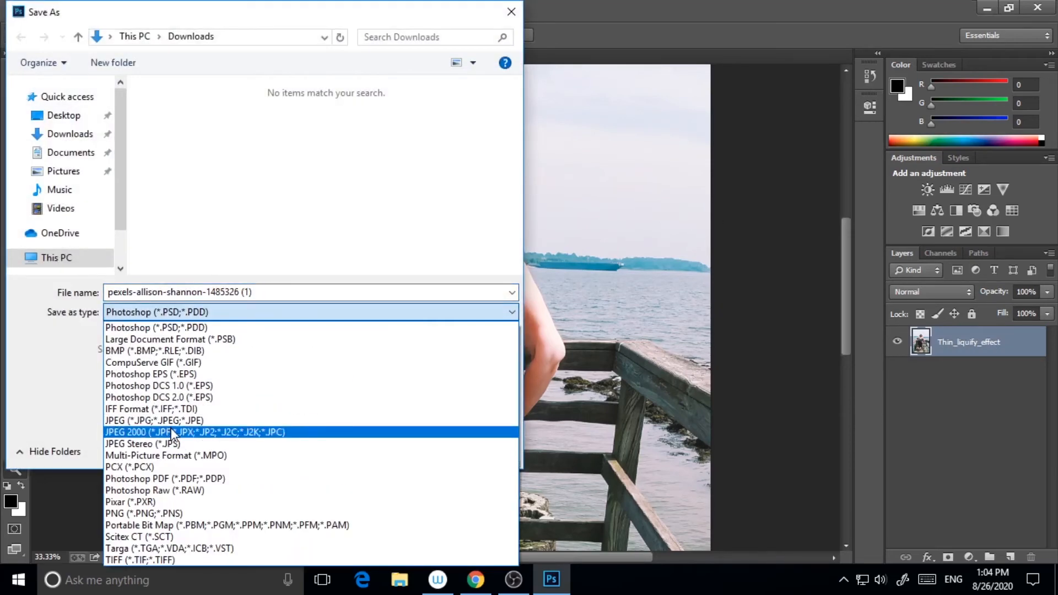
left_click(165, 420)
left_click(260, 293)
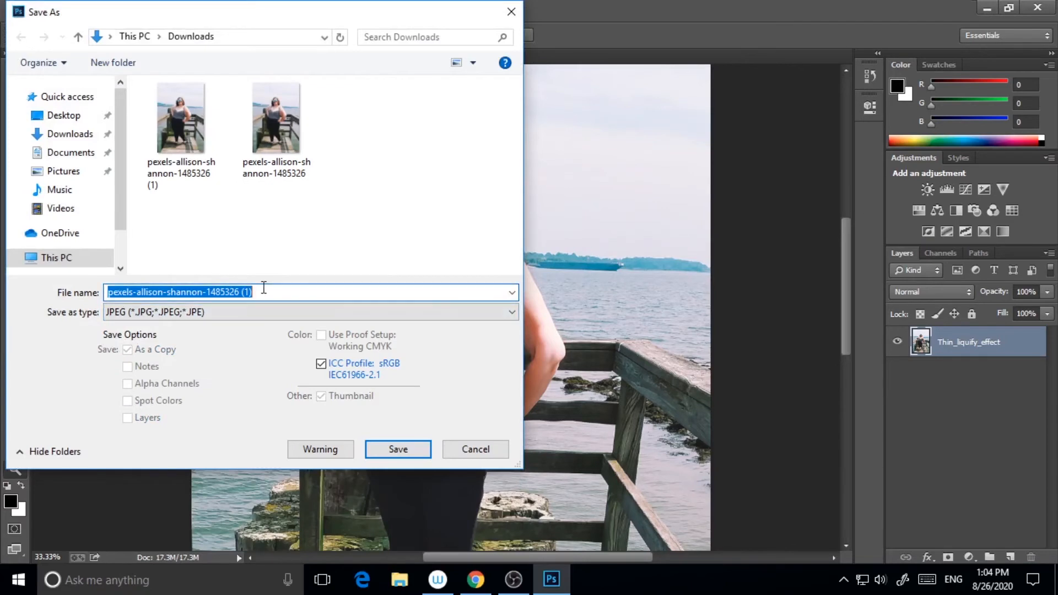
type("liqufiedwoman")
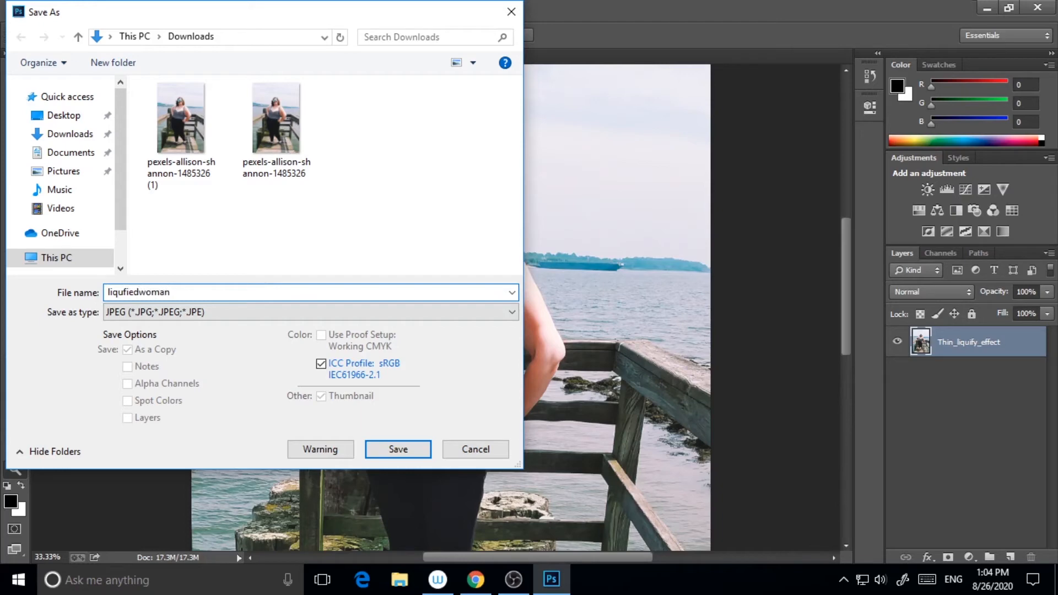
left_click(63, 115)
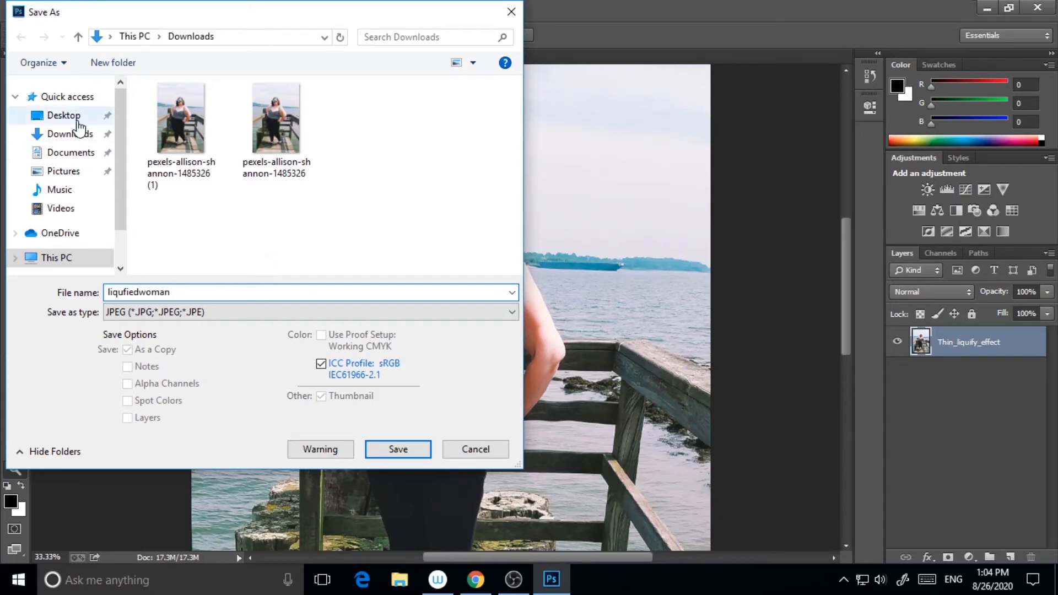
left_click(400, 458)
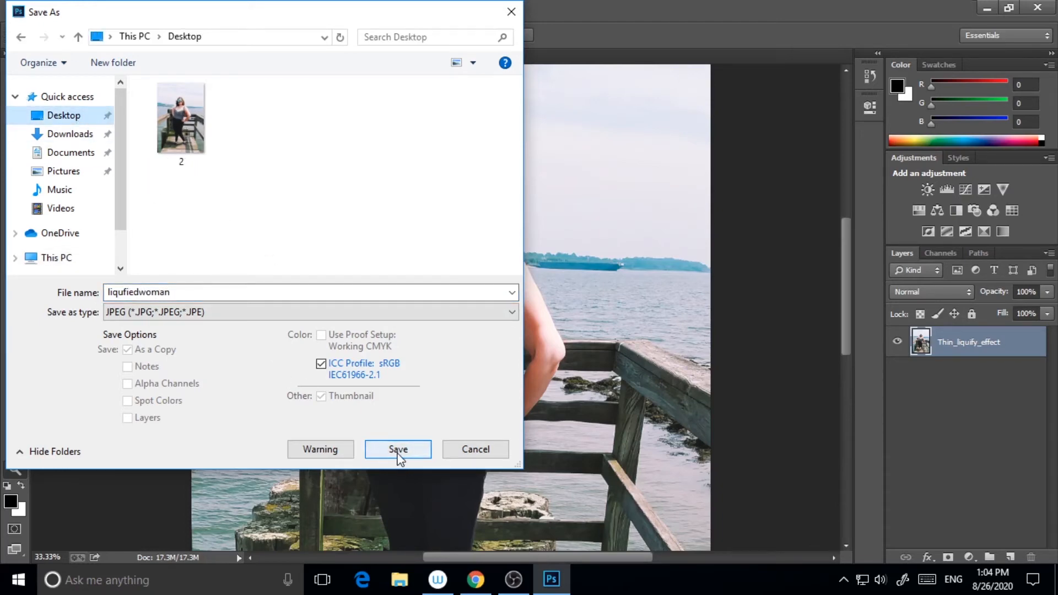
left_click_drag(516, 216, 565, 215)
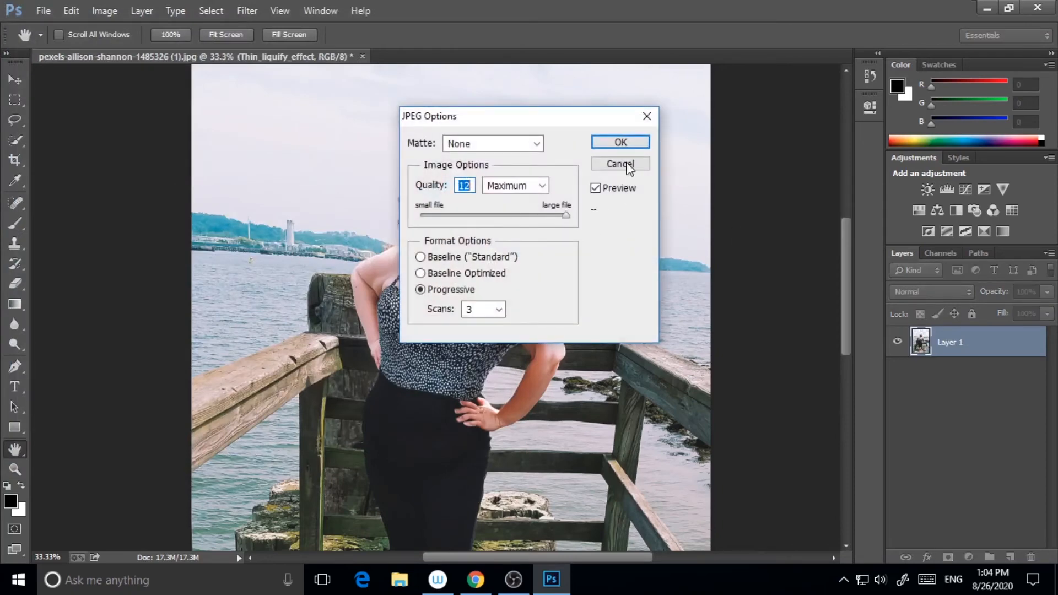
left_click(634, 144)
key("z")
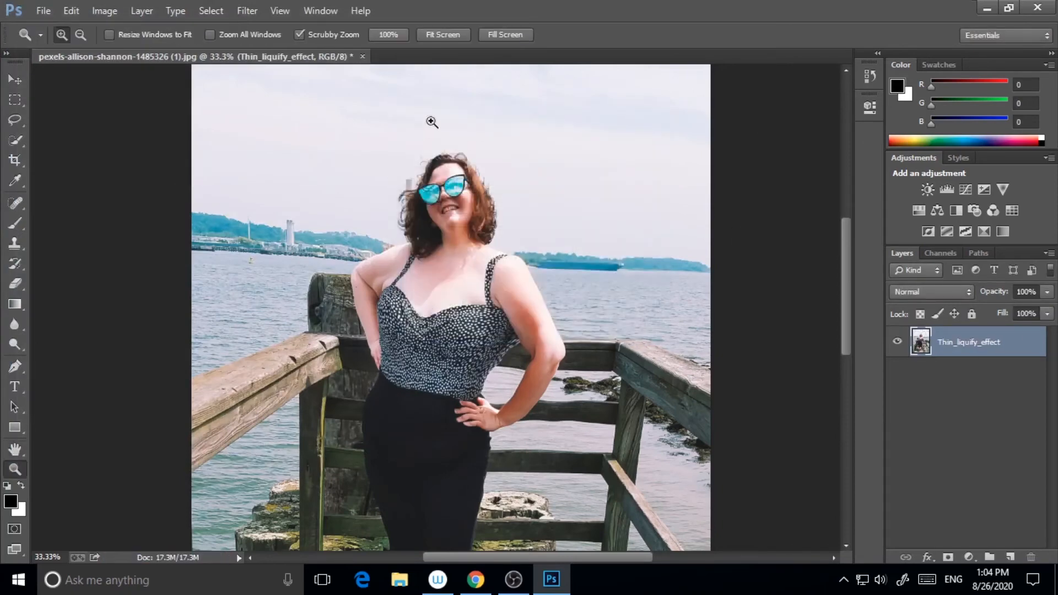
Reopen the original pexels-allison-shannon-1485326 (1) photo from the Downloads folder
left_click(44, 11)
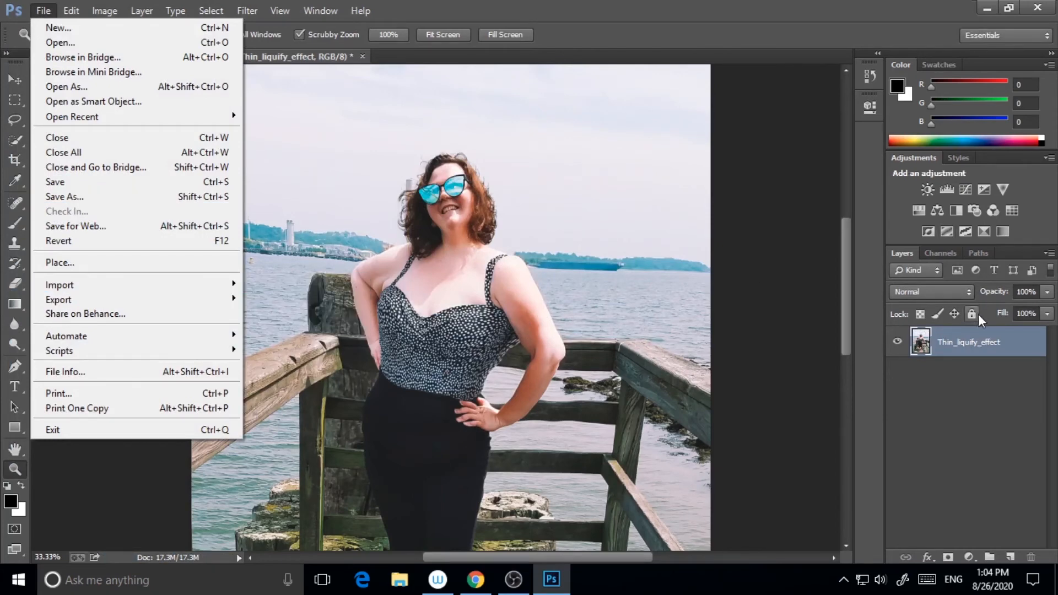
left_click(975, 345)
left_click(43, 10)
left_click(55, 41)
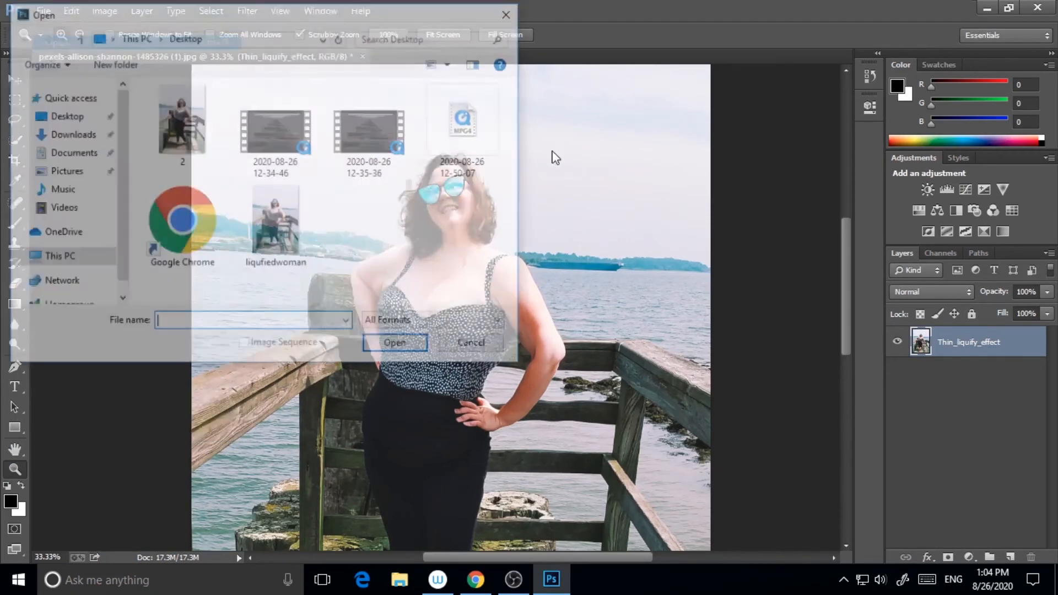
left_click(70, 135)
left_click(180, 121)
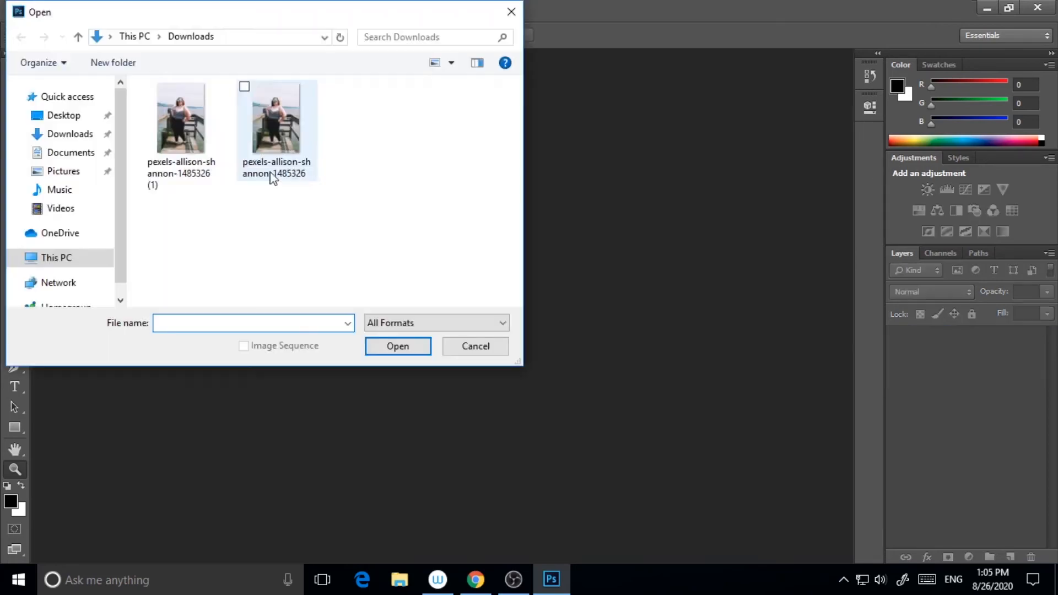
left_click(202, 132)
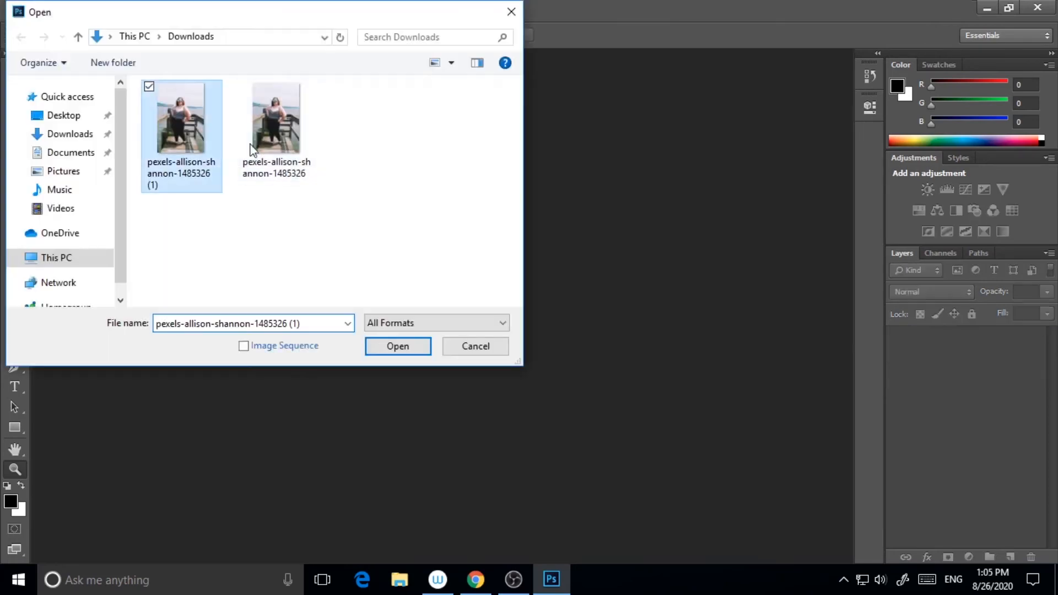
left_click(415, 352)
right_click(954, 348)
left_click(955, 356)
left_click(657, 184)
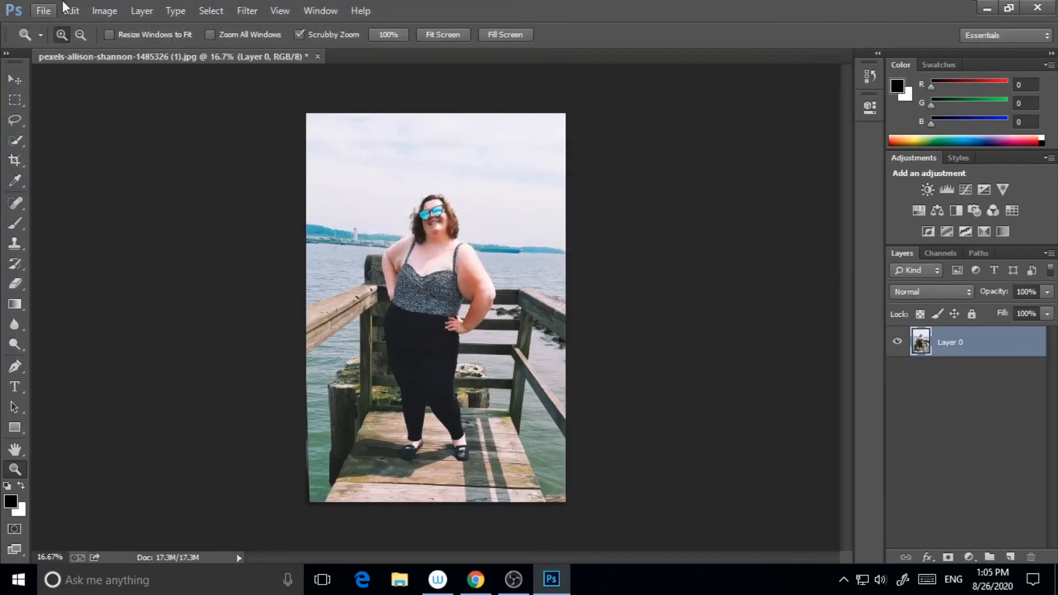
Place the liqufiedwoman image from the Desktop as a new layer over the original photo
left_click(43, 10)
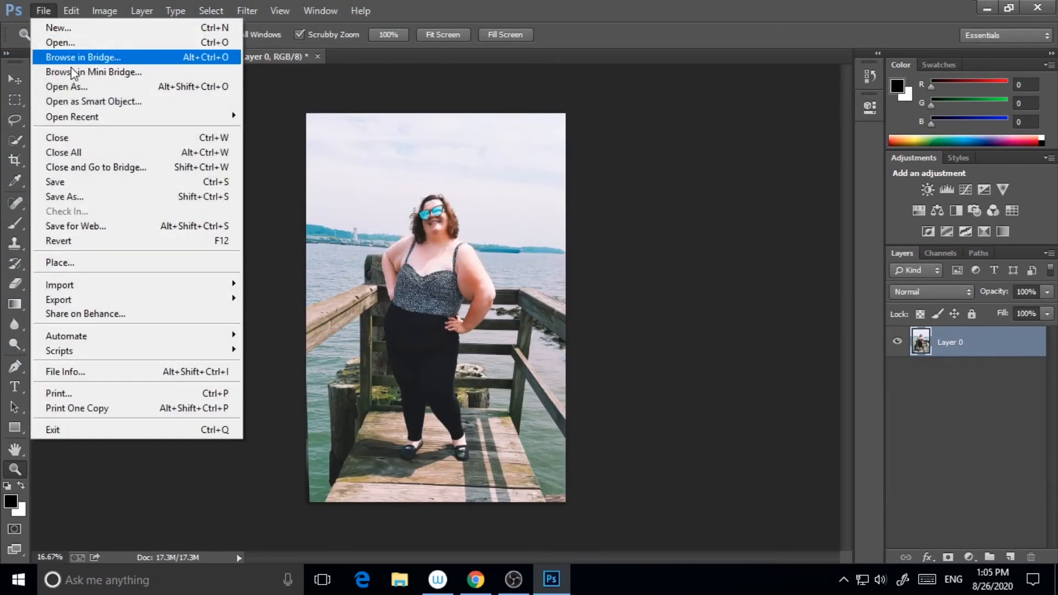
left_click(63, 263)
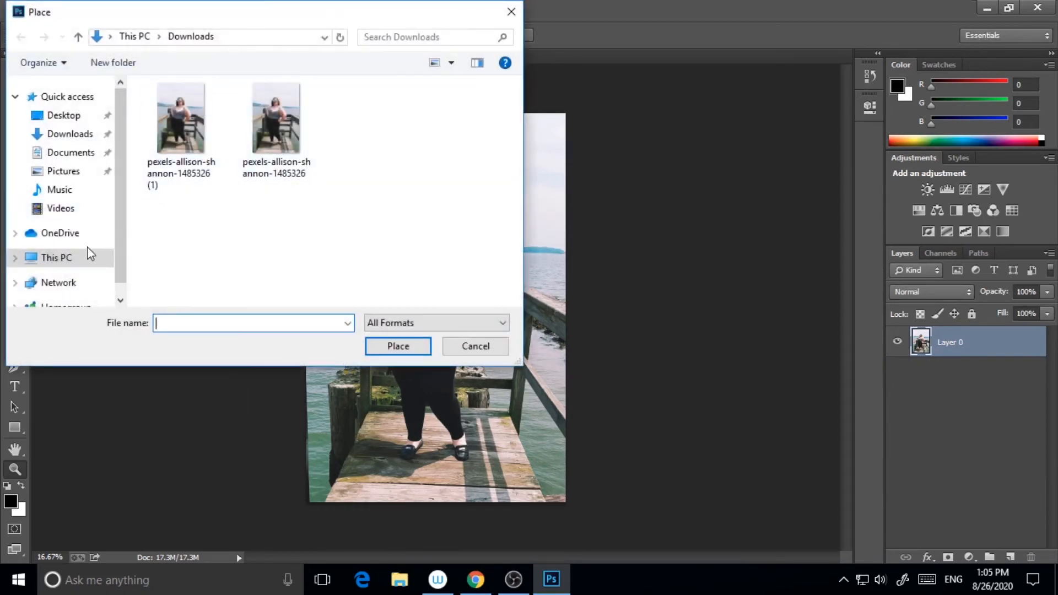
left_click(65, 114)
left_click(281, 258)
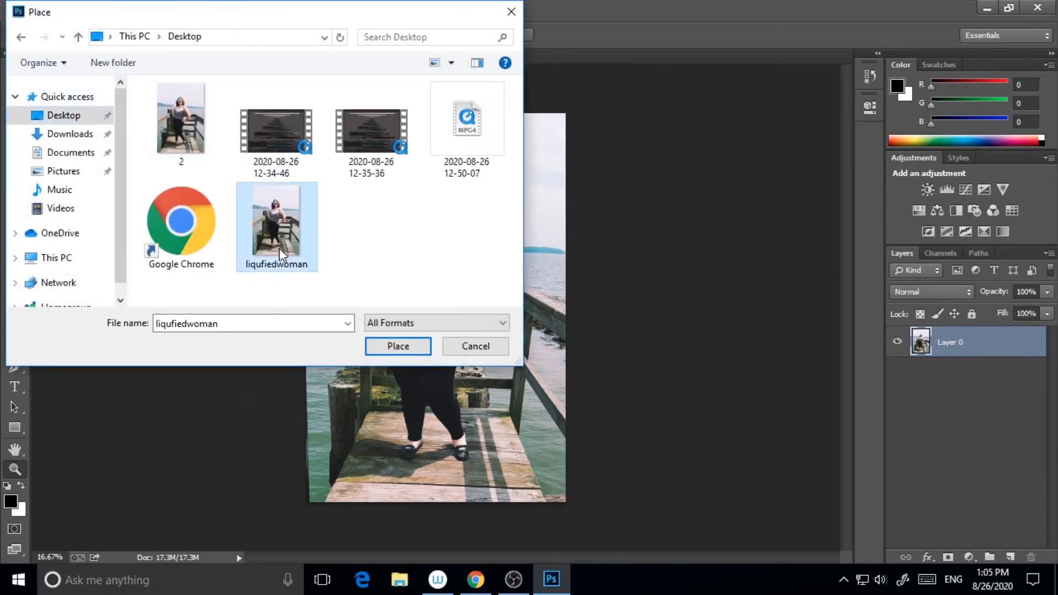
left_click(396, 346)
left_click(15, 325)
left_click(472, 227)
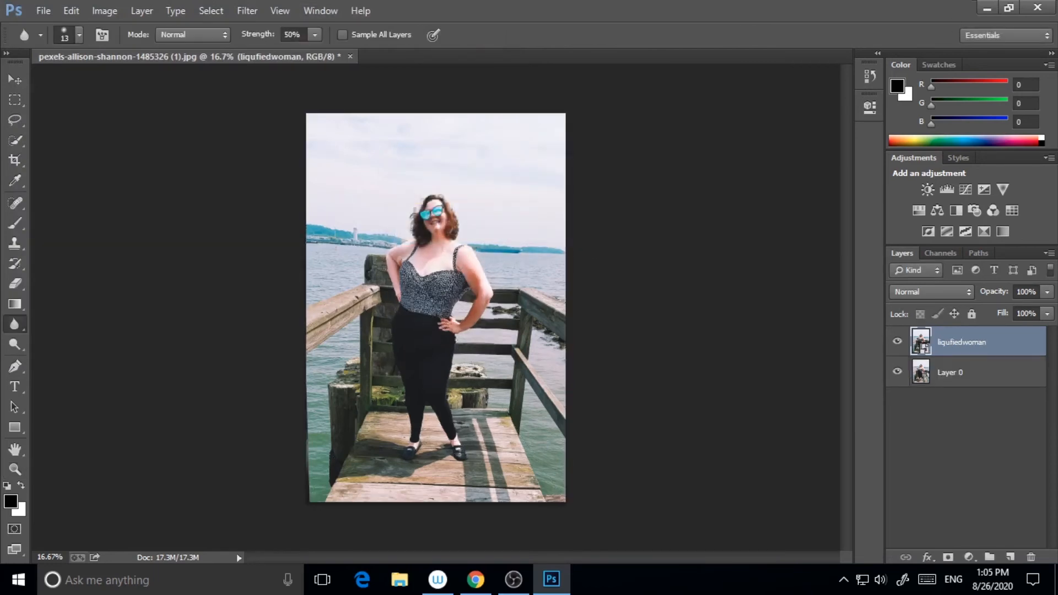
Zoom in and toggle the liqufiedwoman layer's visibility to compare it with the original
left_click(15, 469)
left_click(469, 342)
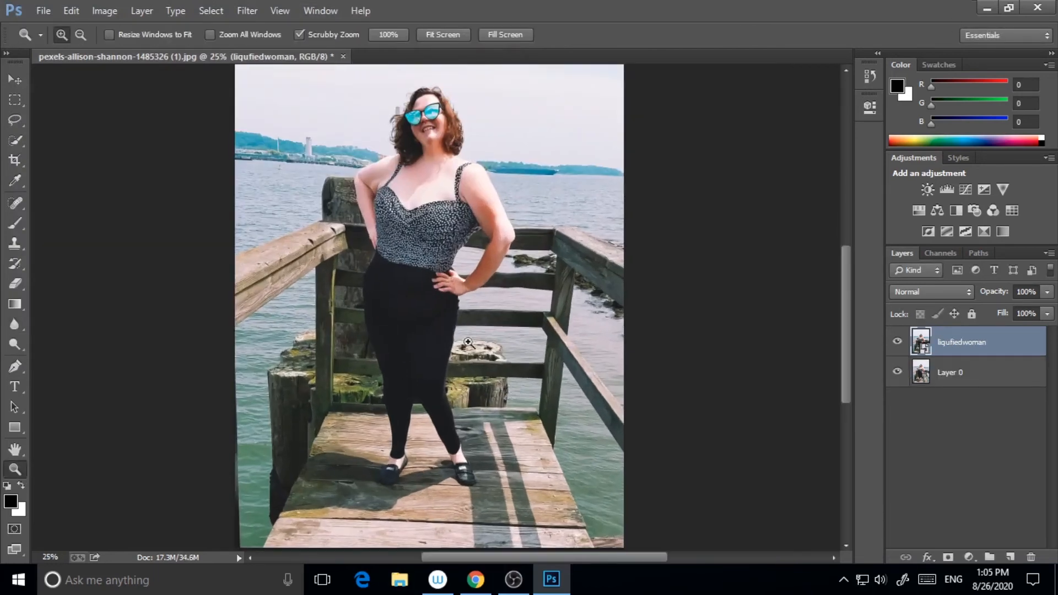
scroll(846, 335, "up", 5)
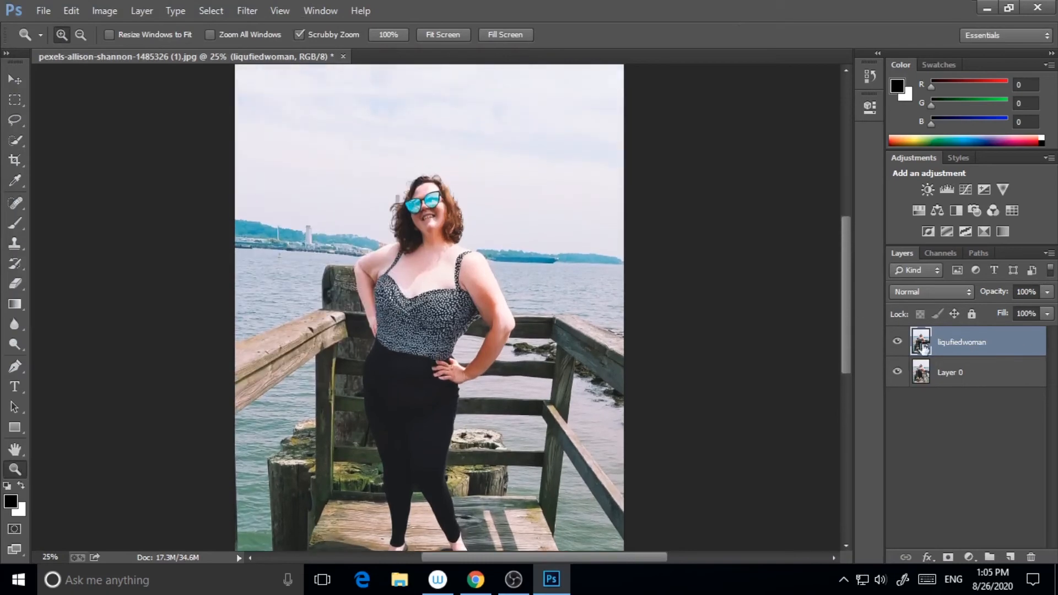
left_click(898, 343)
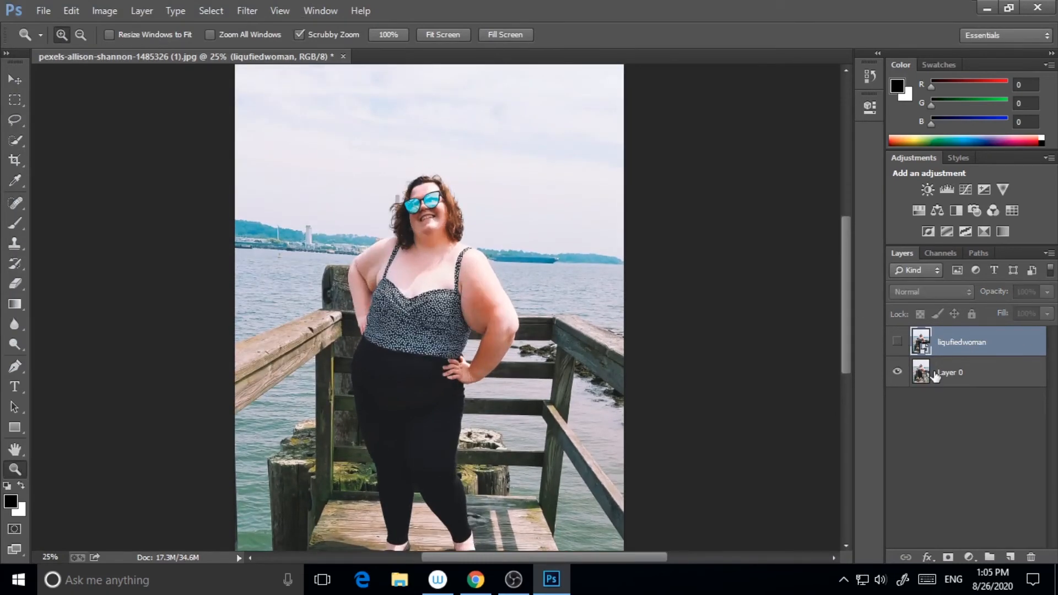
left_click(898, 343)
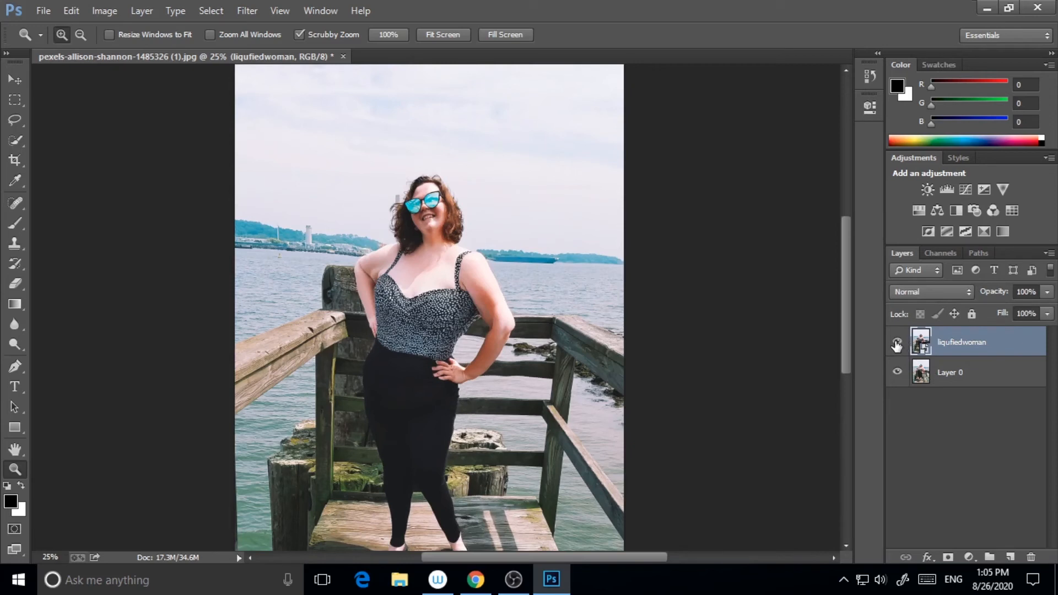
scroll(851, 326, "down", 4)
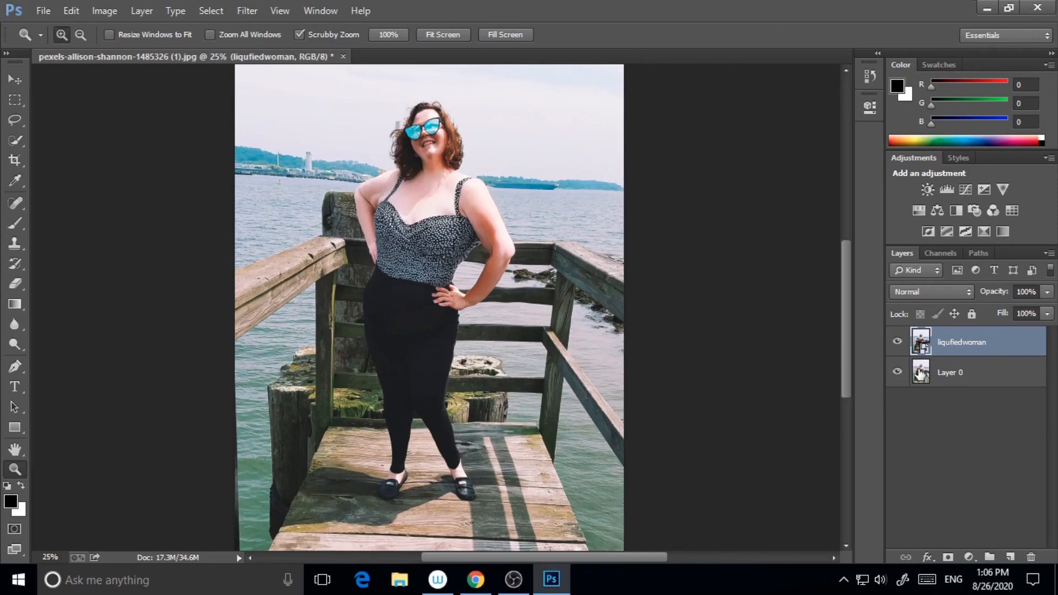
left_click(898, 342)
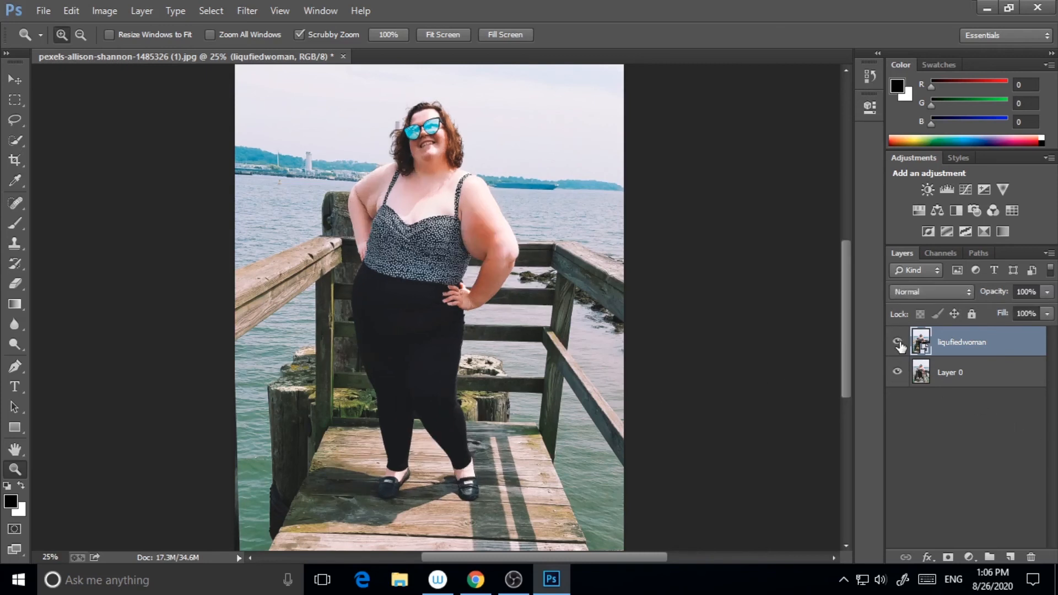